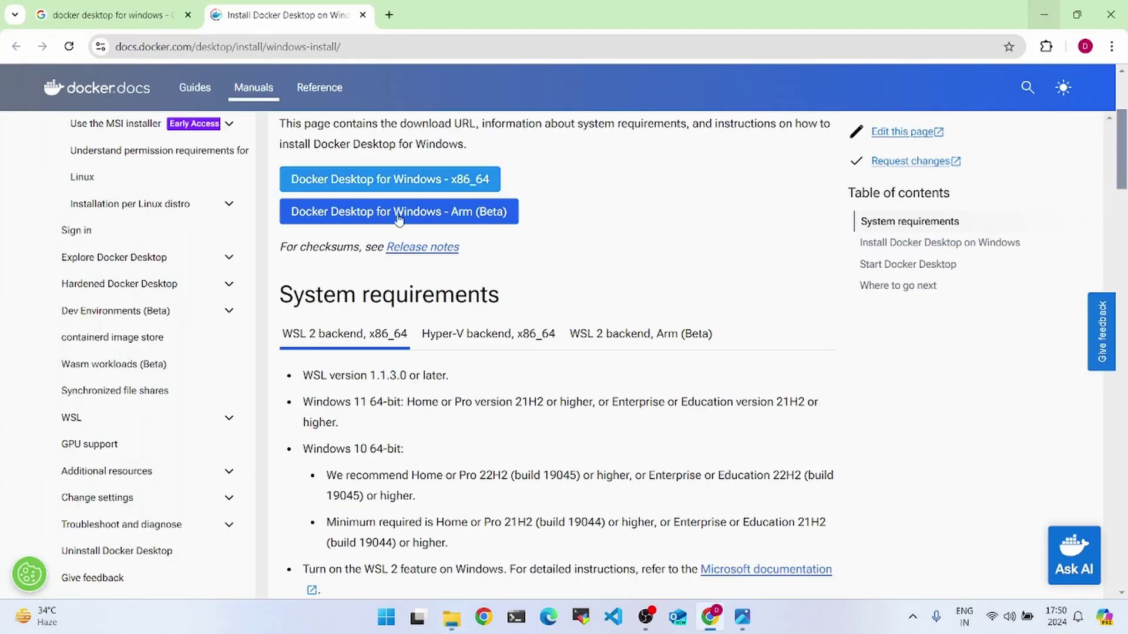
- Read the WSL 2 backend, x86_64 system requirements, highlighting the WSL version and Windows 11 64-bit entries
scroll(520, 321, "down", 1)
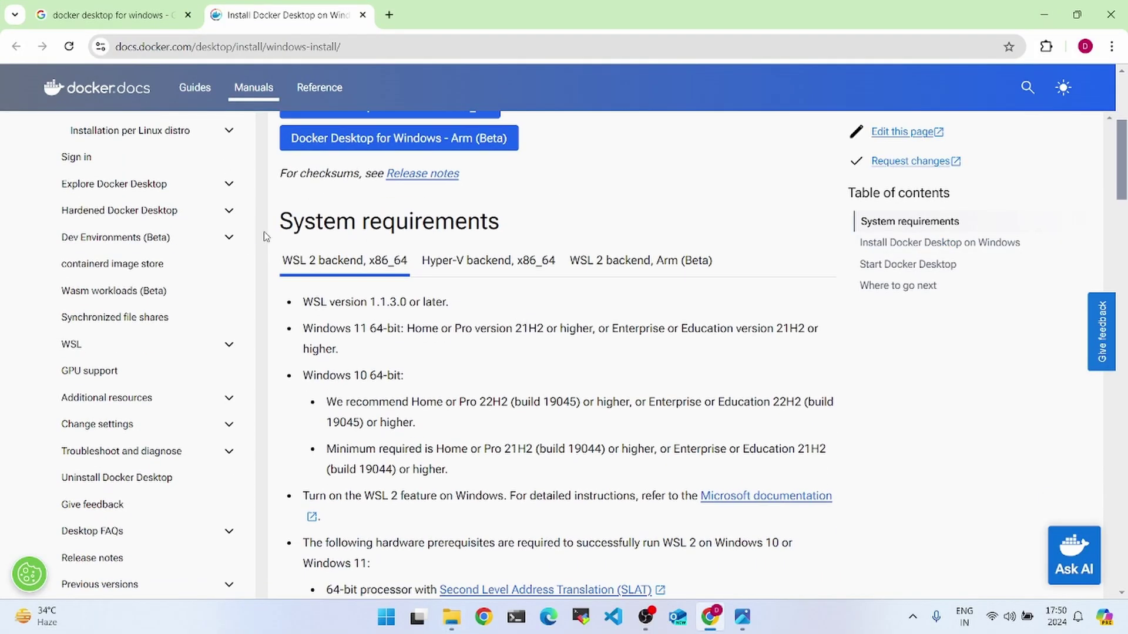
scroll(393, 243, "down", 1)
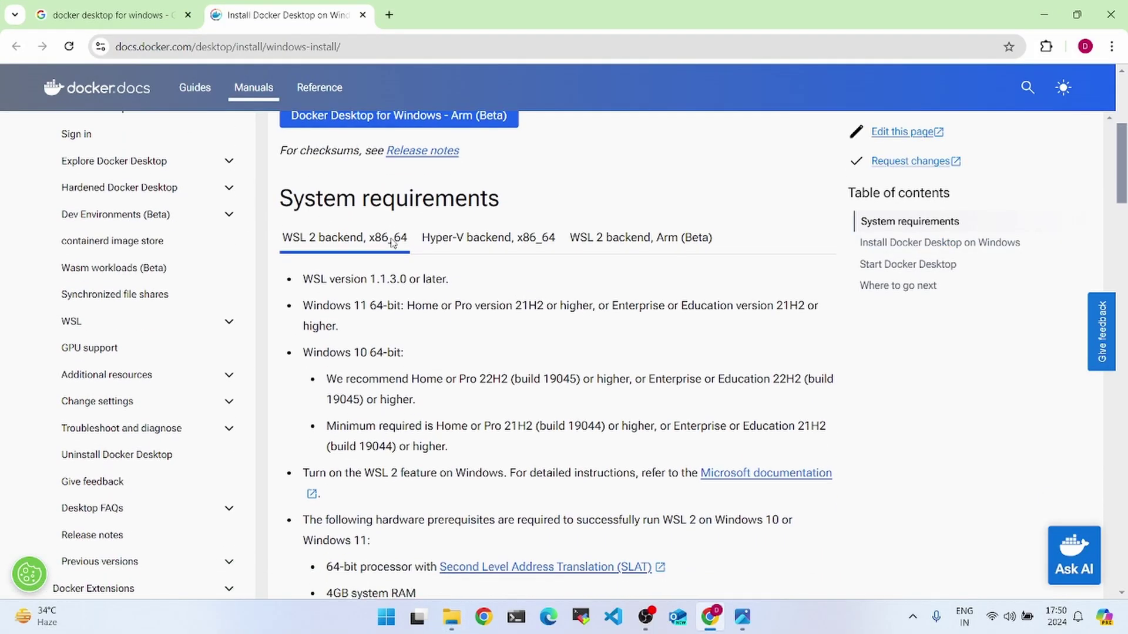
scroll(392, 243, "down", 1)
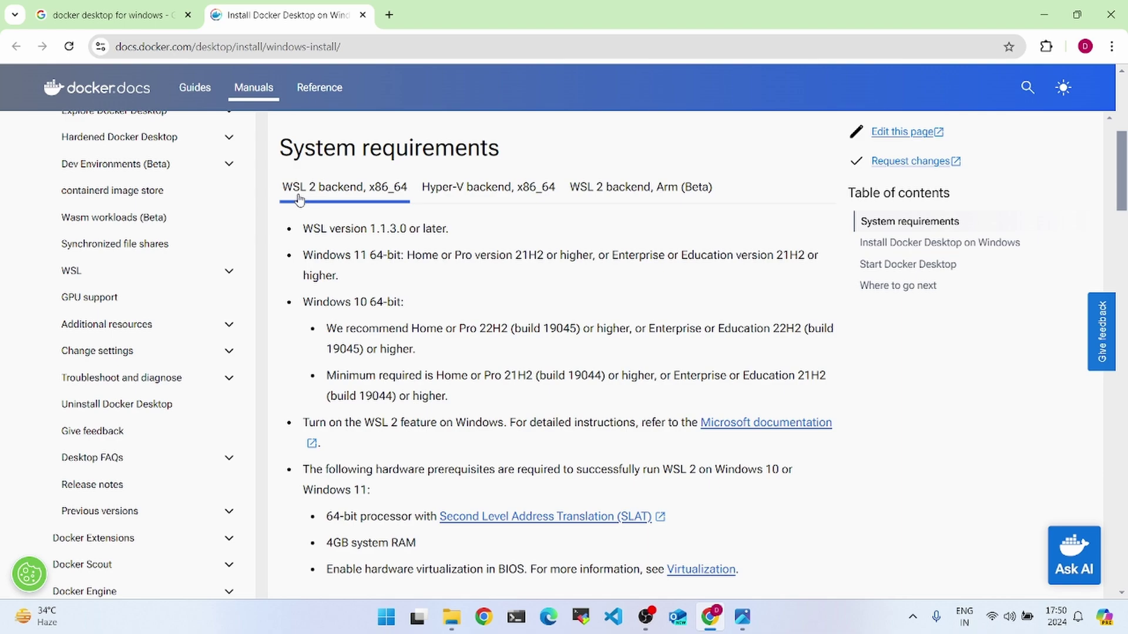
left_click_drag(456, 232, 310, 232)
left_click(493, 242)
scroll(345, 213, "down", 1)
left_click_drag(302, 182, 379, 206)
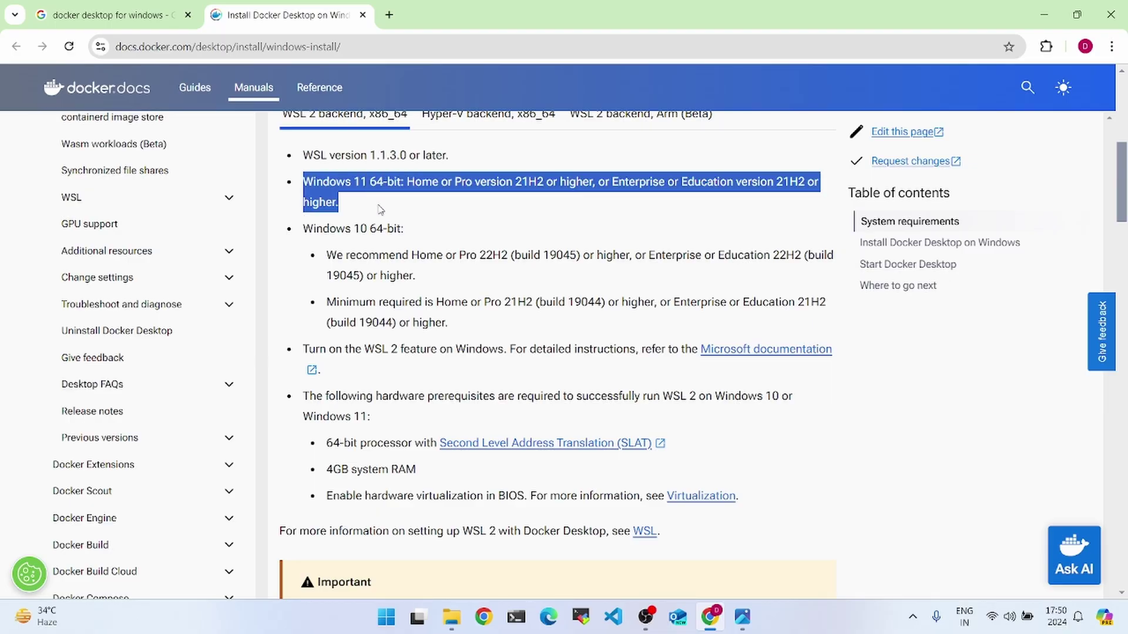
left_click(534, 217)
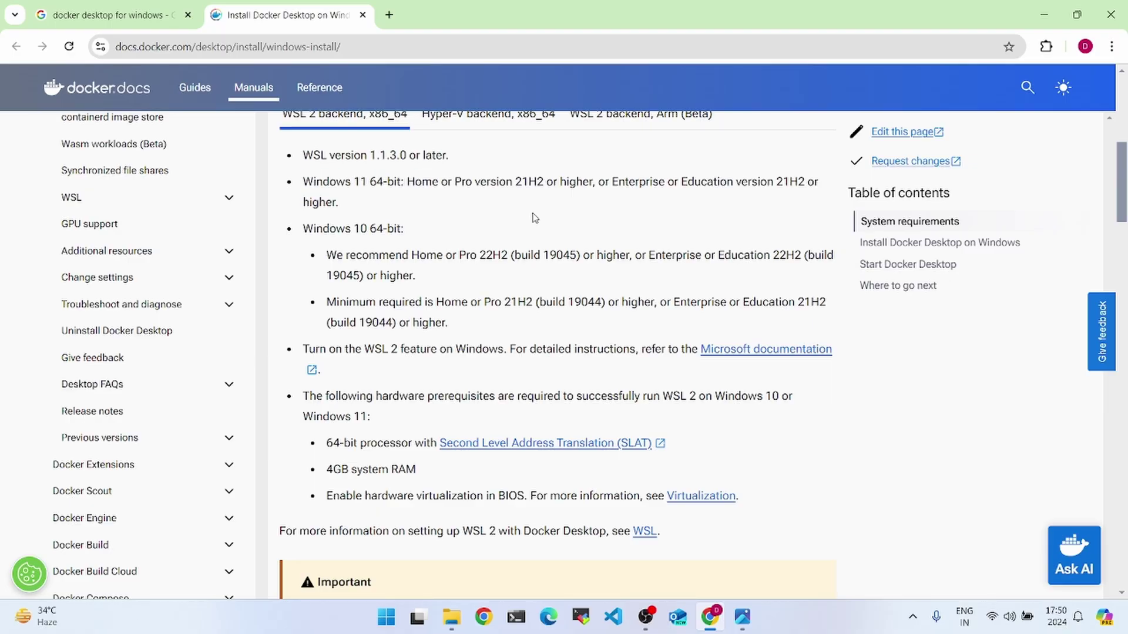
- Run winver to check the installed Windows version, and dismiss the About Windows window
key("super+r")
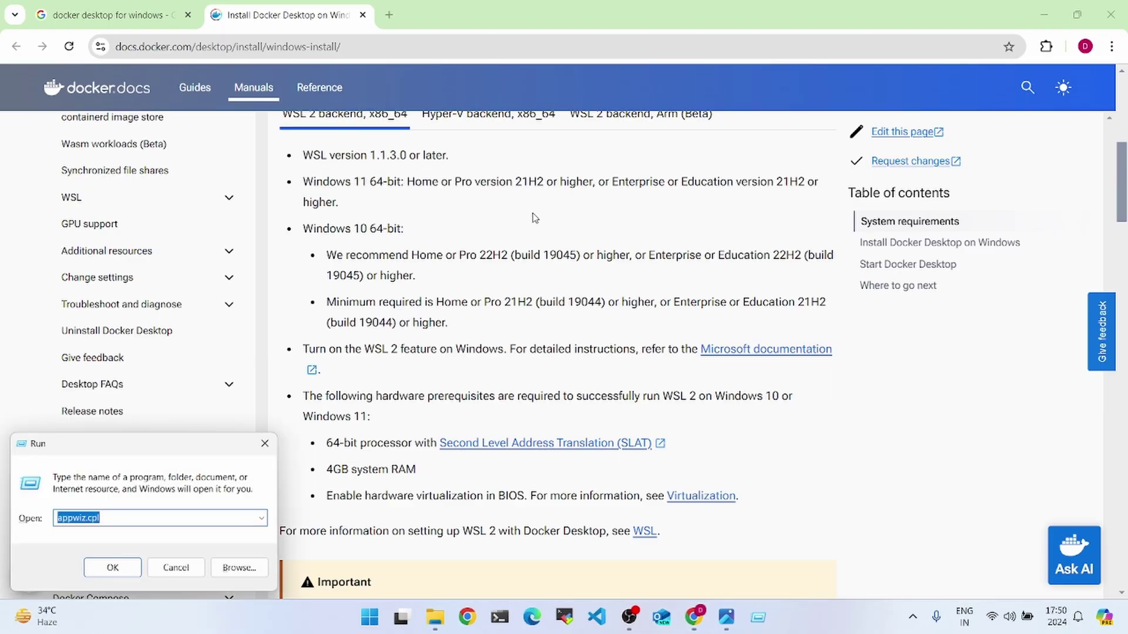
type("winver")
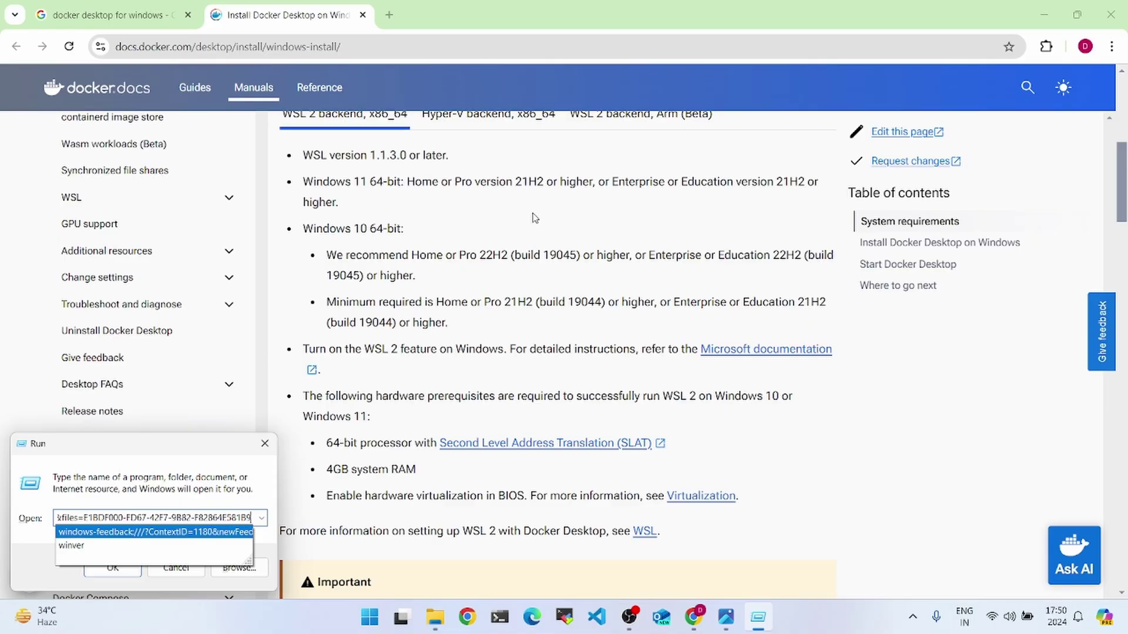
key("Return")
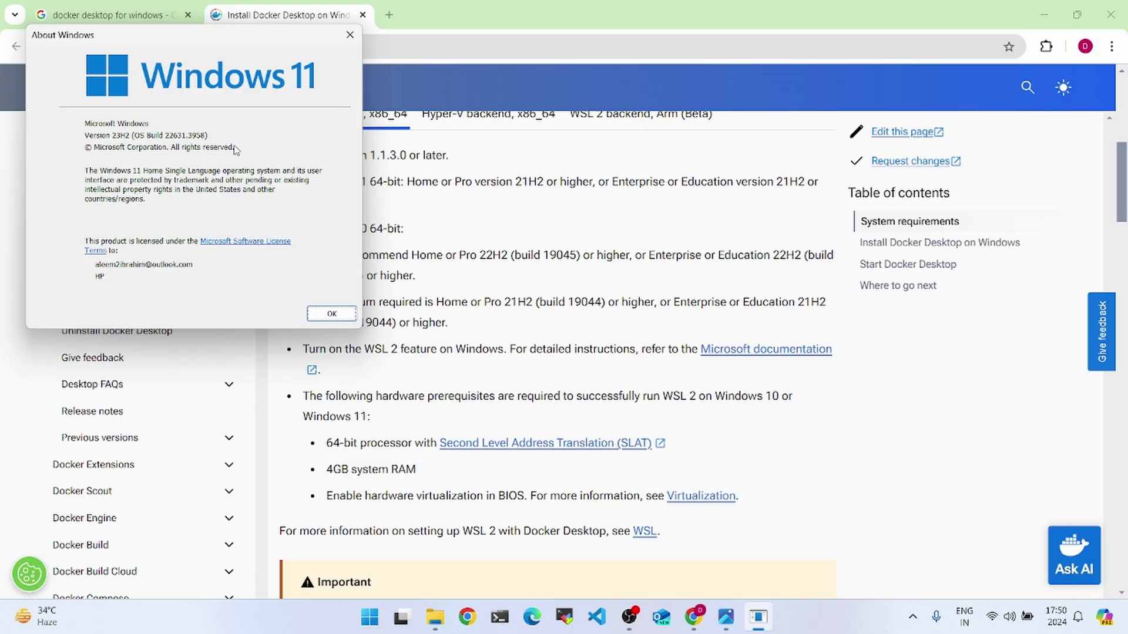
left_click(332, 313)
- Review the Windows 10 and WSL 2 hardware prerequisites, highlighting the 4GB system RAM requirement
scroll(478, 213, "down", 1)
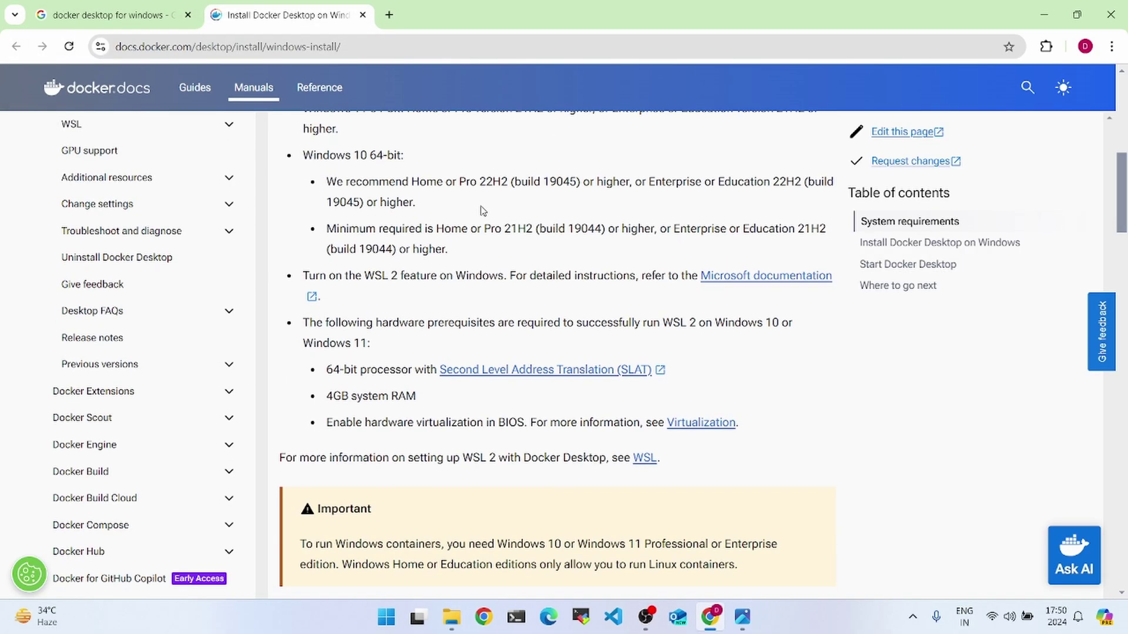
scroll(411, 210, "up", 2)
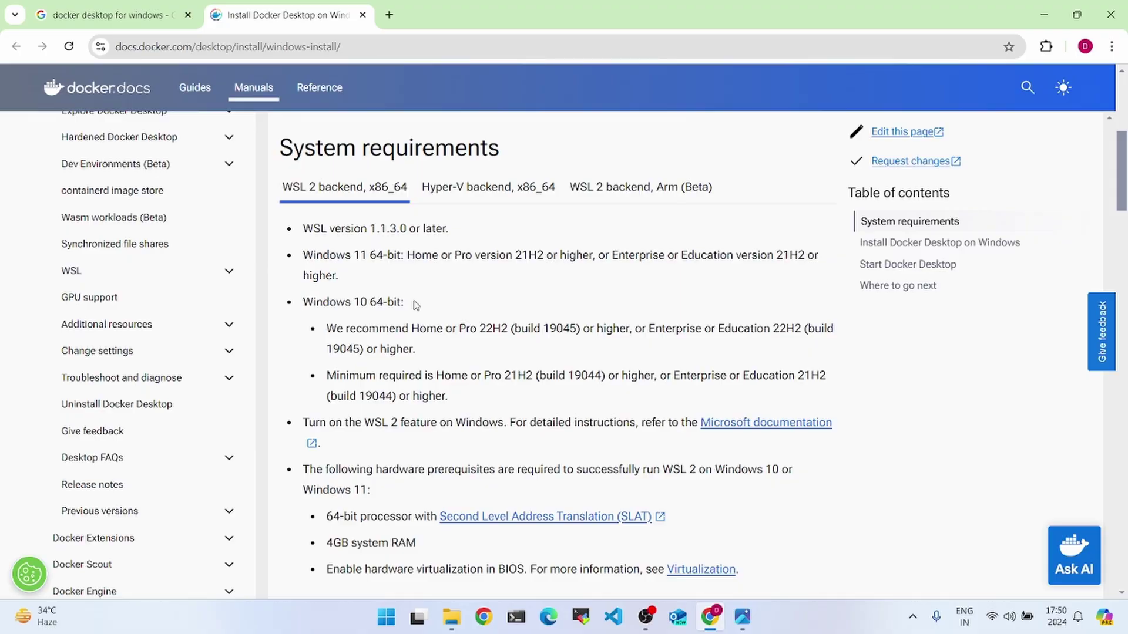
scroll(450, 308, "down", 4)
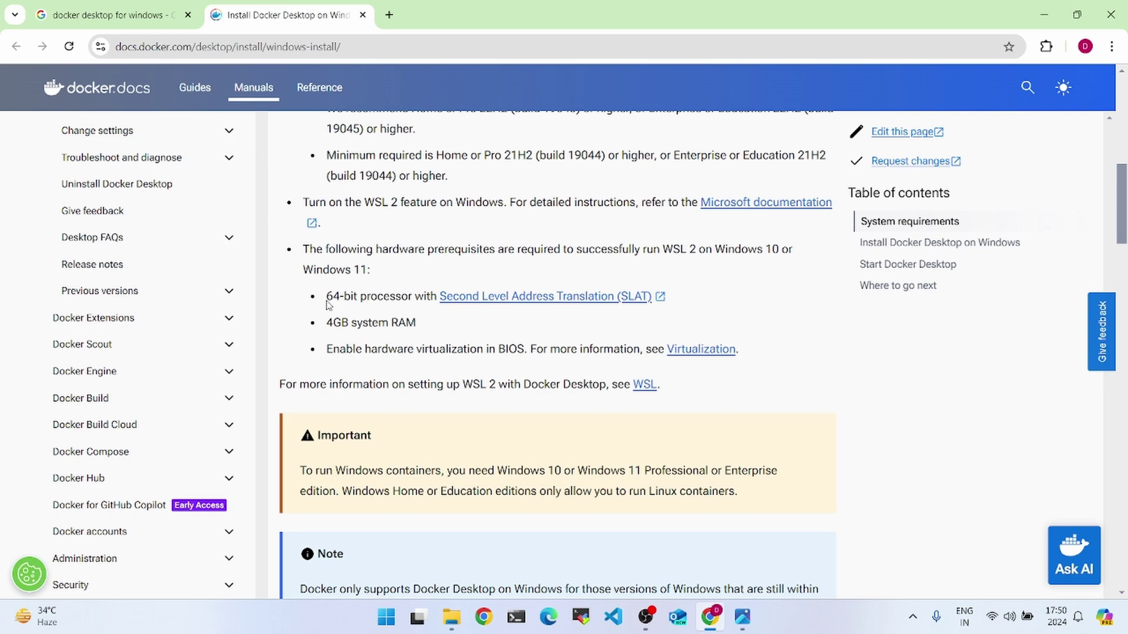
left_click_drag(327, 327, 517, 324)
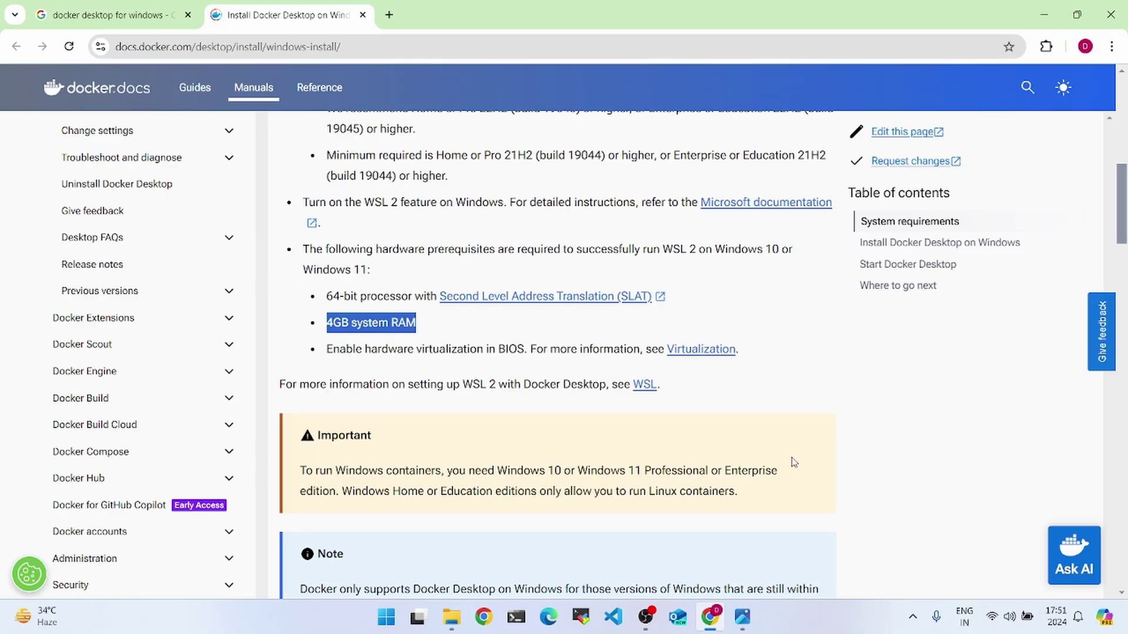
- Check the computer's CPU, memory and virtualization details in Task Manager's Performance view, and close Task Manager
right_click(782, 629)
left_click(824, 562)
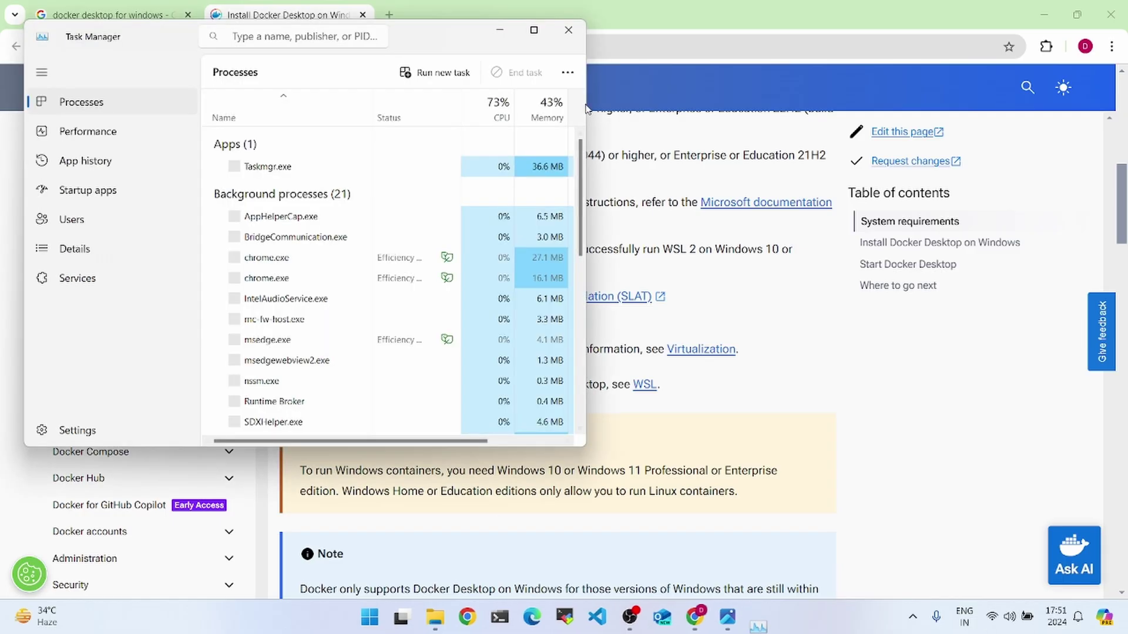
left_click(533, 30)
left_click(66, 108)
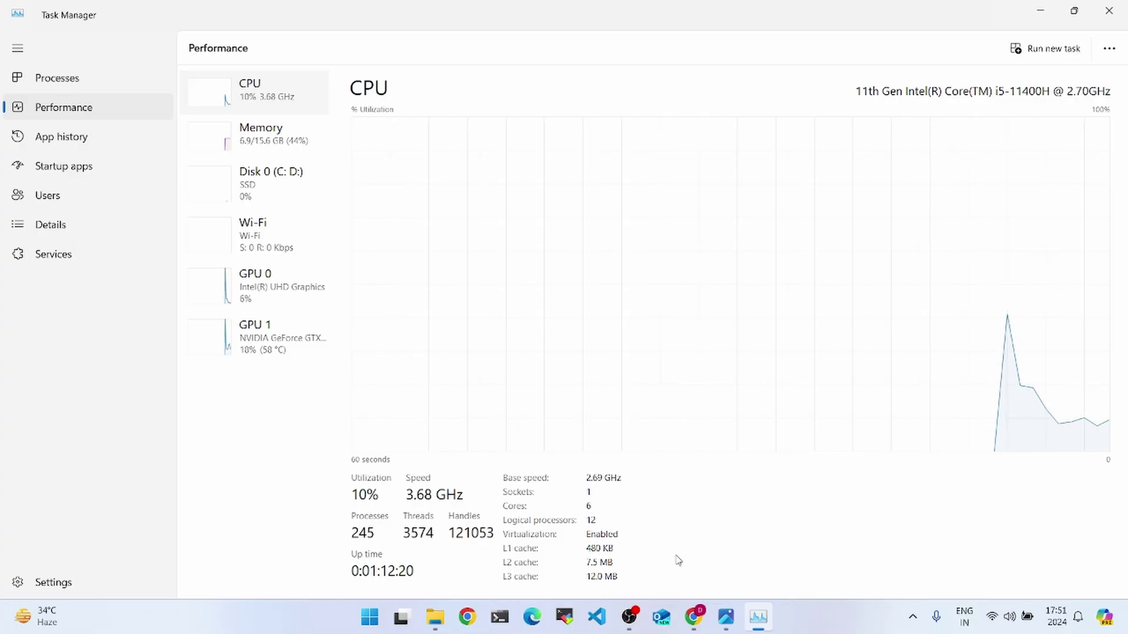
left_click(1109, 11)
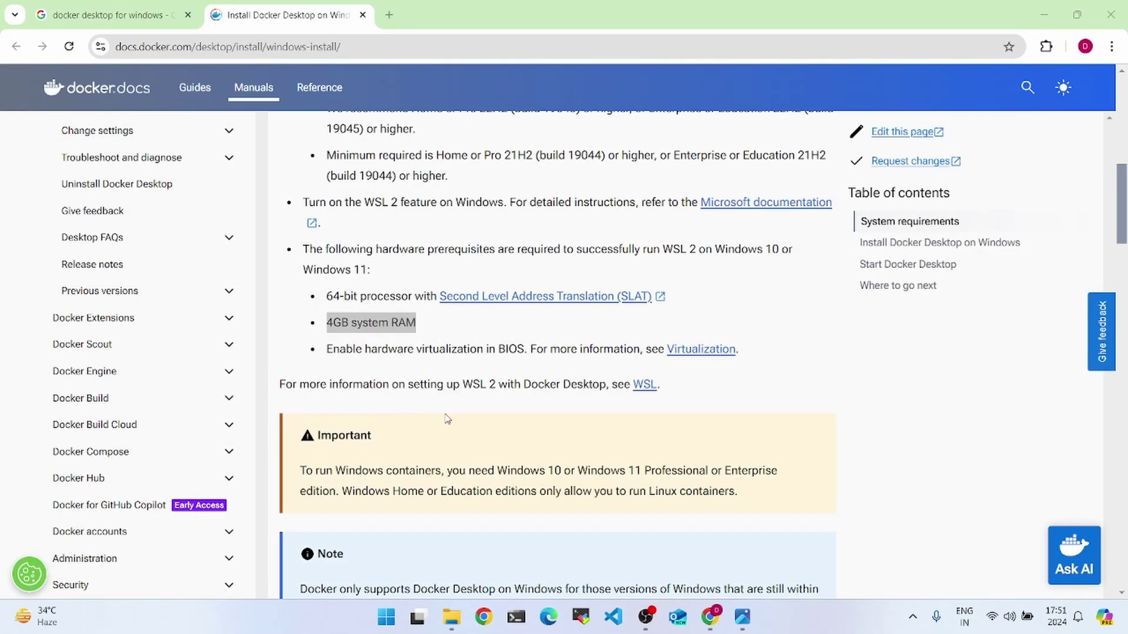
- Open Git Bash and run docker --version to check whether Docker is already installed
left_click(387, 616)
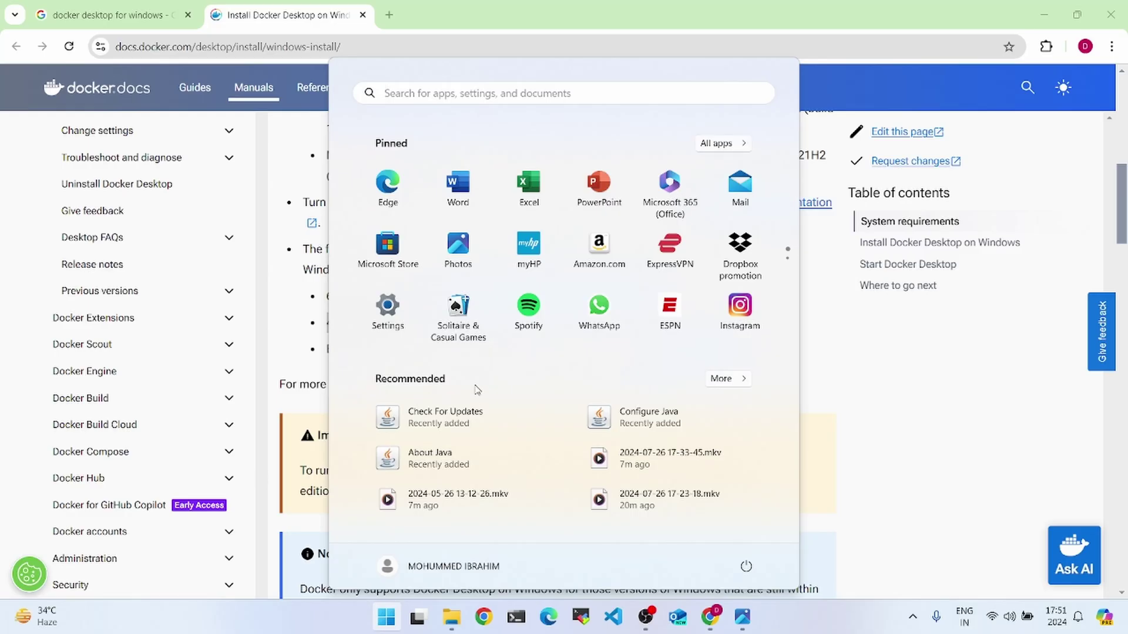
type("git")
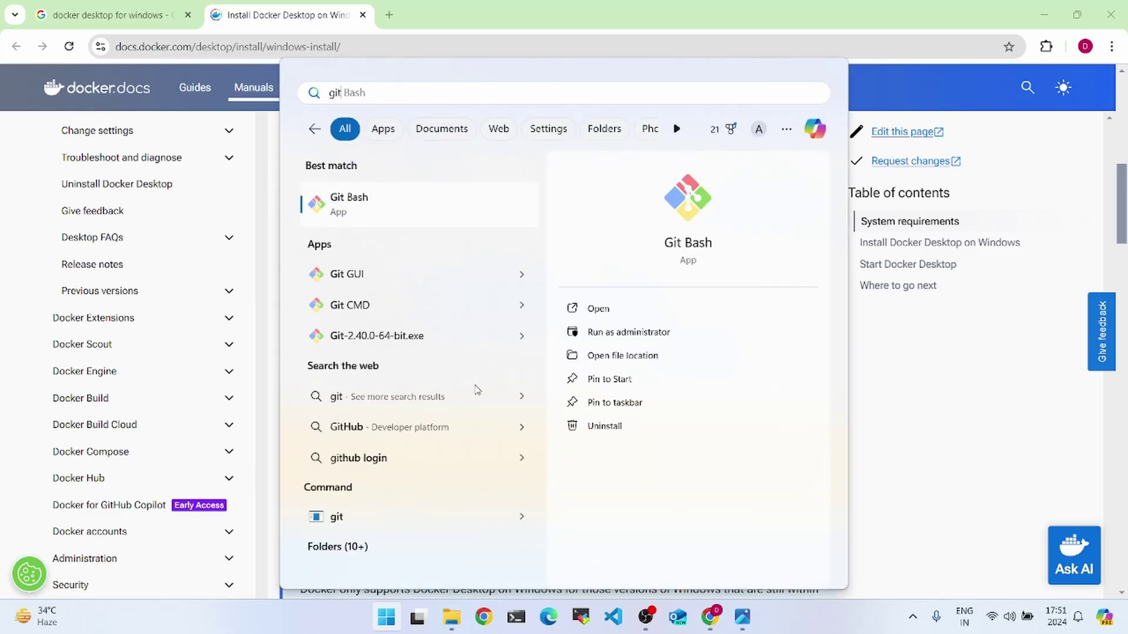
key("Return")
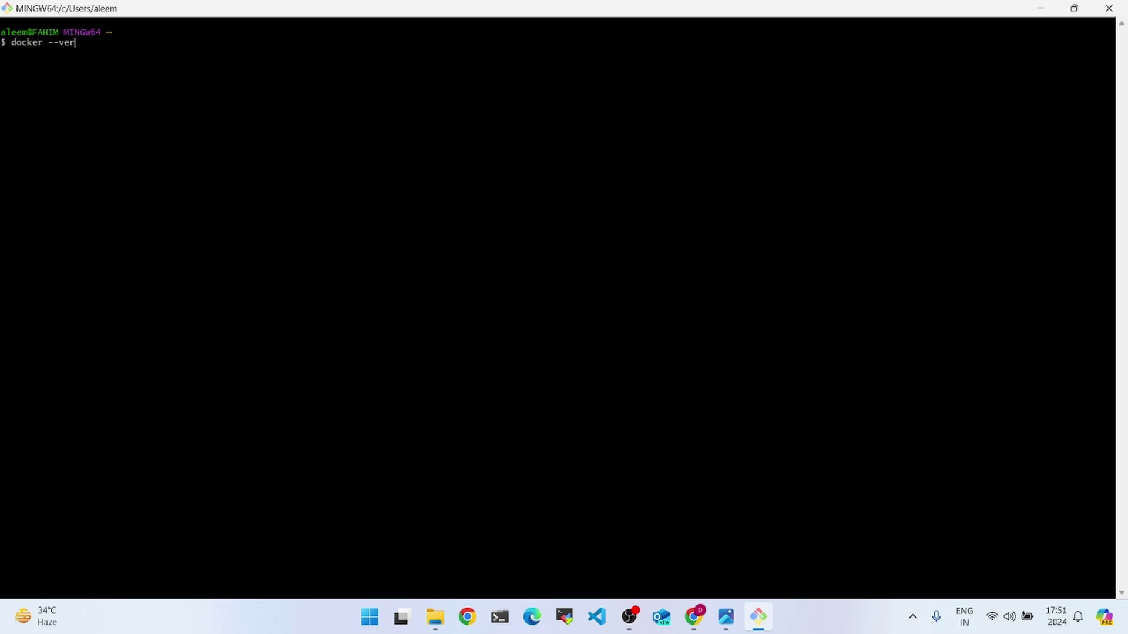
key("Return")
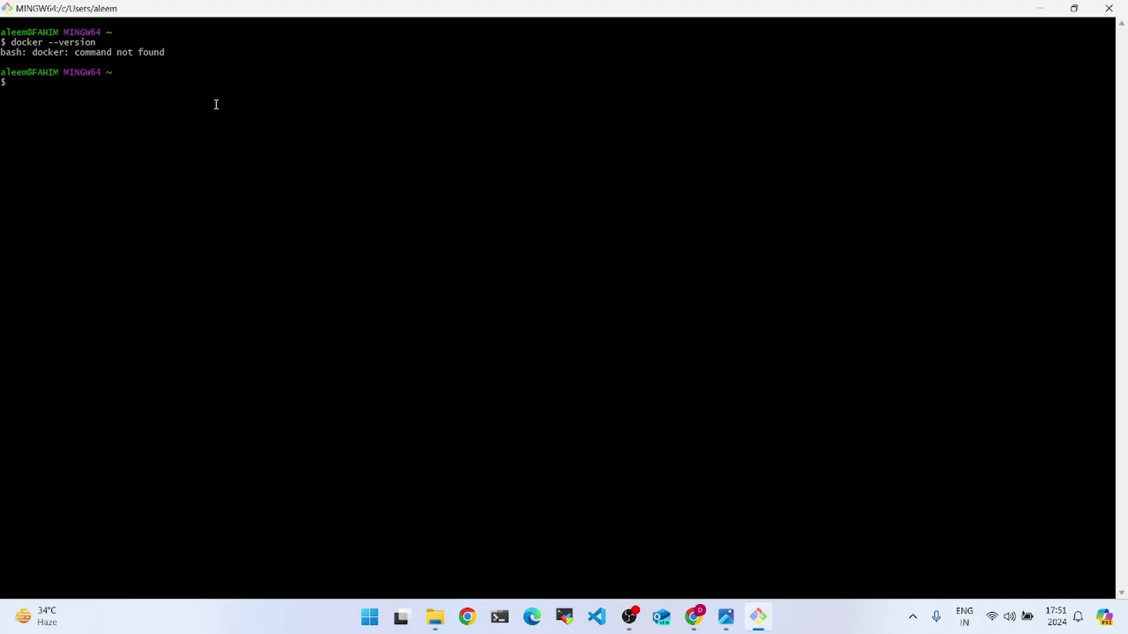
- Install Docker Desktop 4.32.0 from Docker Desktop Installer (1).exe in Downloads, keeping the desktop shortcut option, and close the installer
left_click(435, 617)
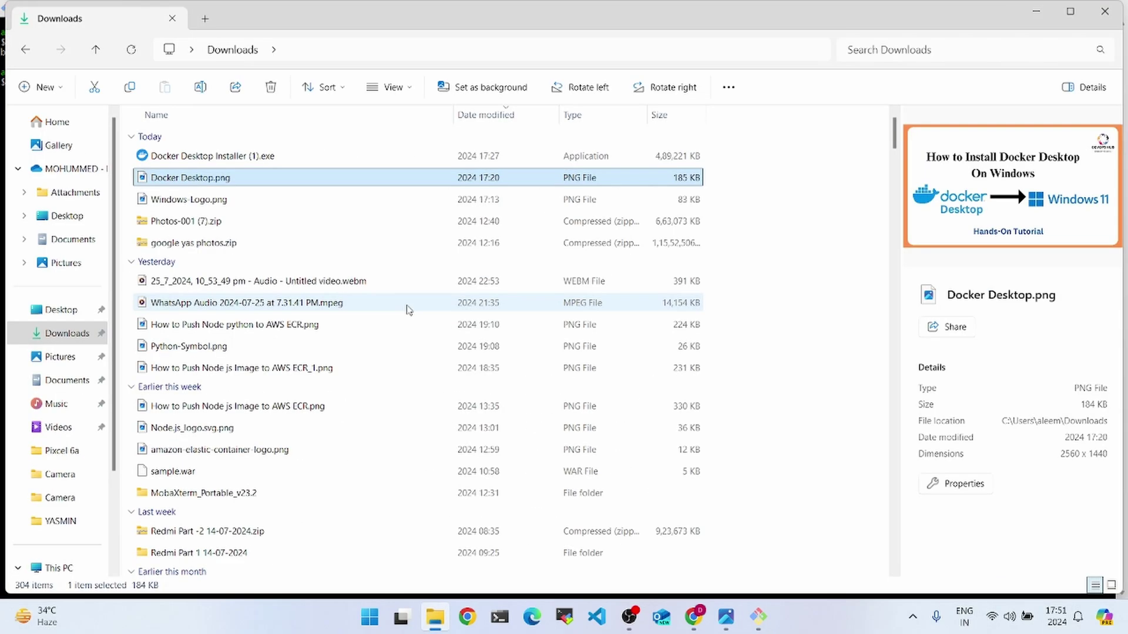
double_click(222, 158)
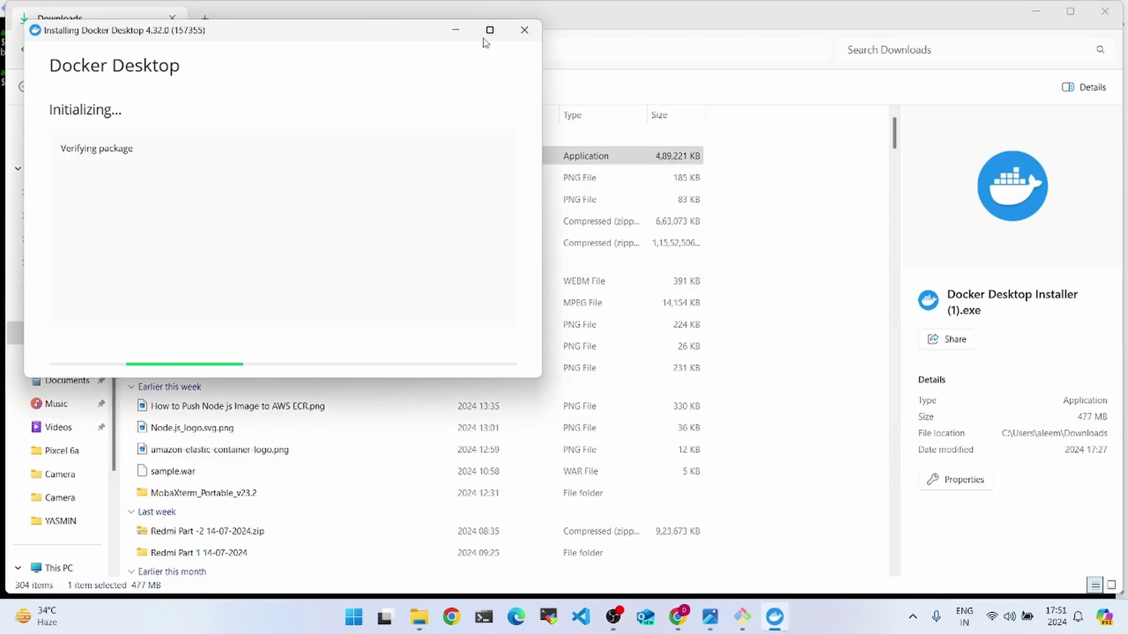
left_click(489, 29)
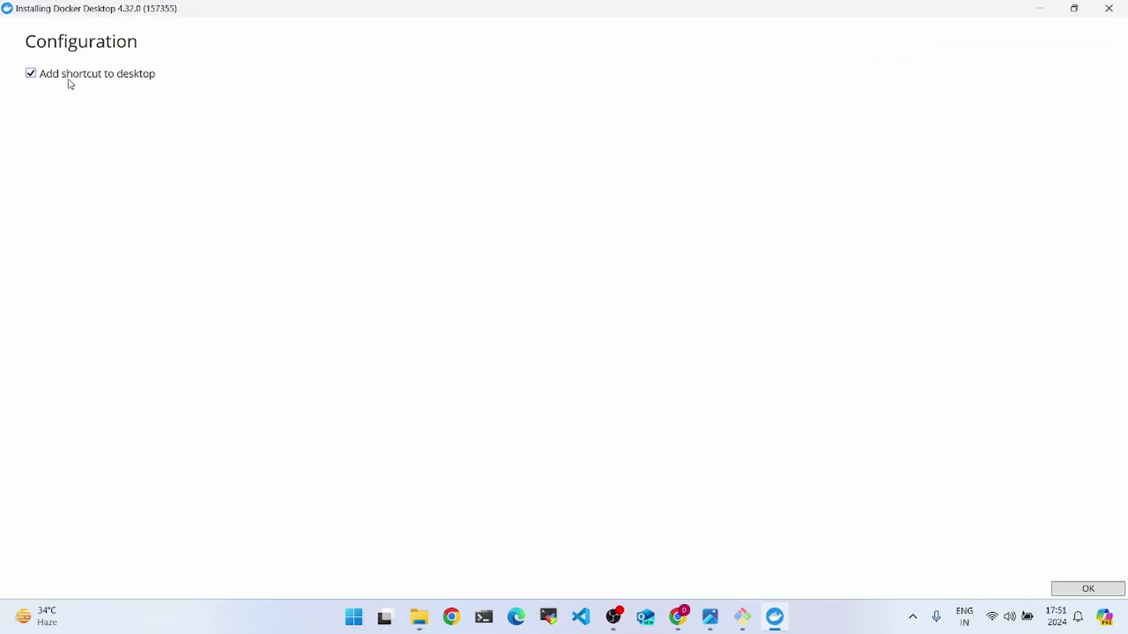
left_click(1083, 591)
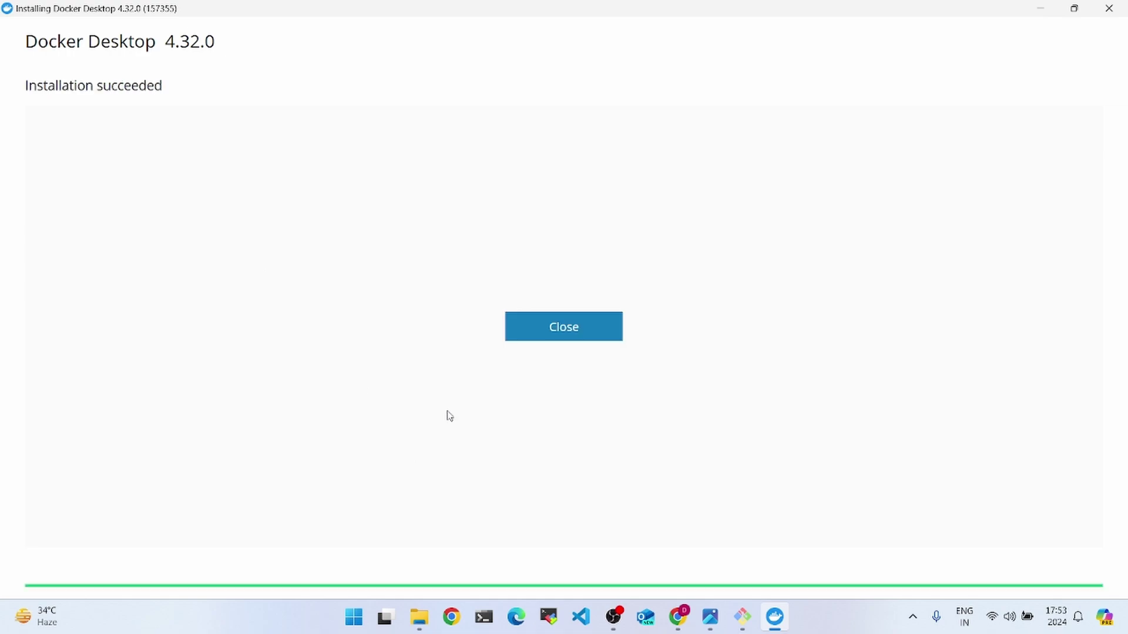
left_click(576, 327)
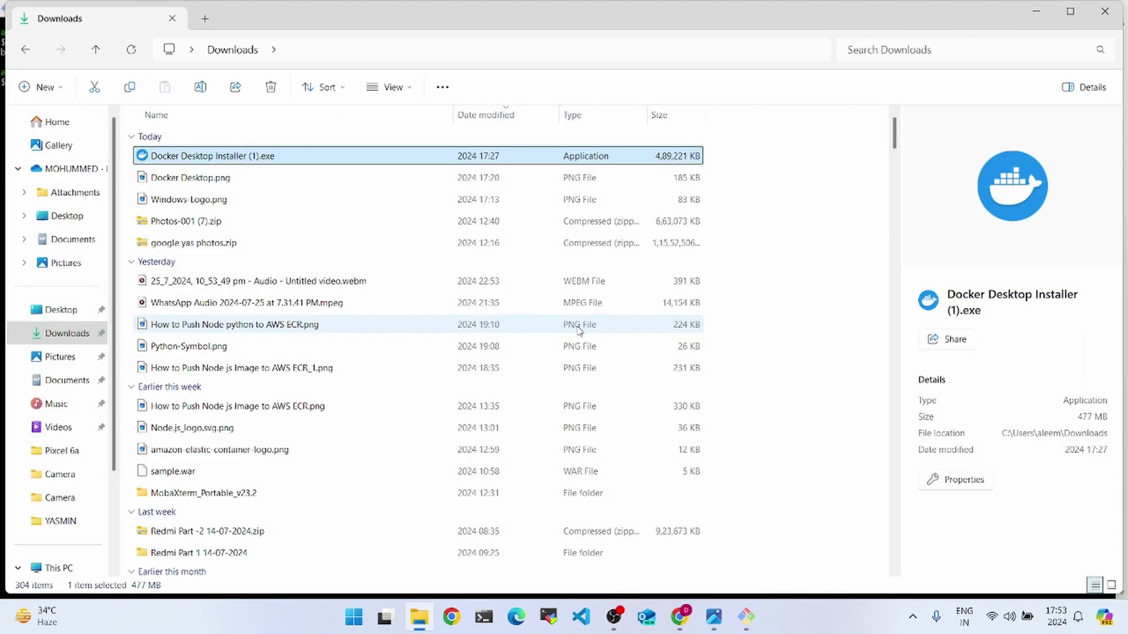
- Open Programs and Features and check the Virtual Machine Platform and Windows Subsystem for Linux entries in Windows Features, leaving without applying changes
key("alt+Tab")
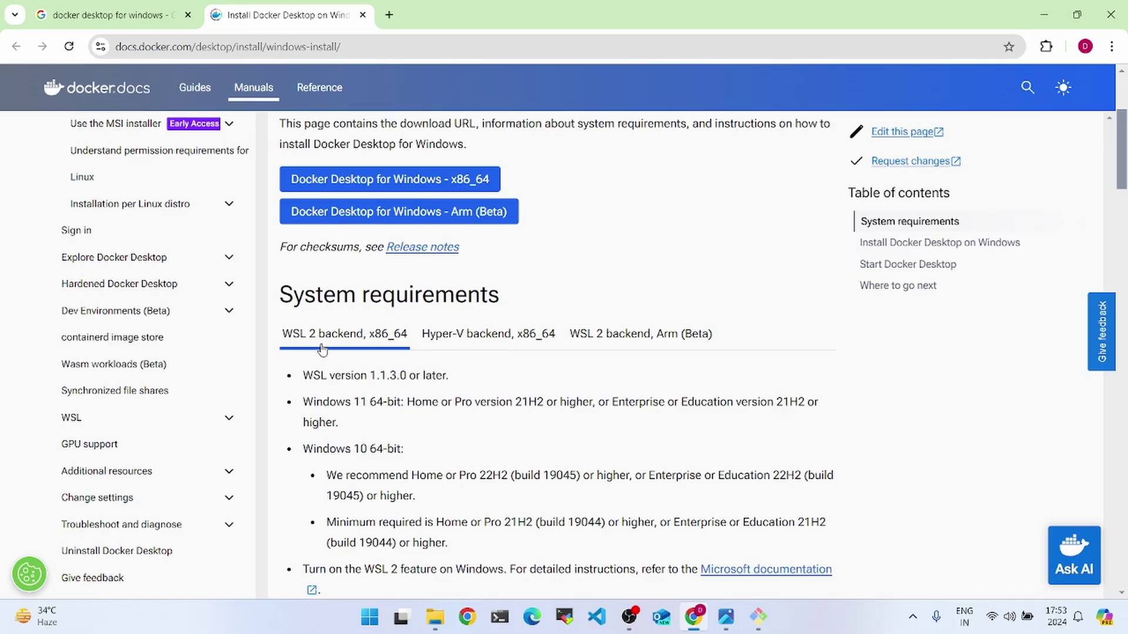
key("super+r")
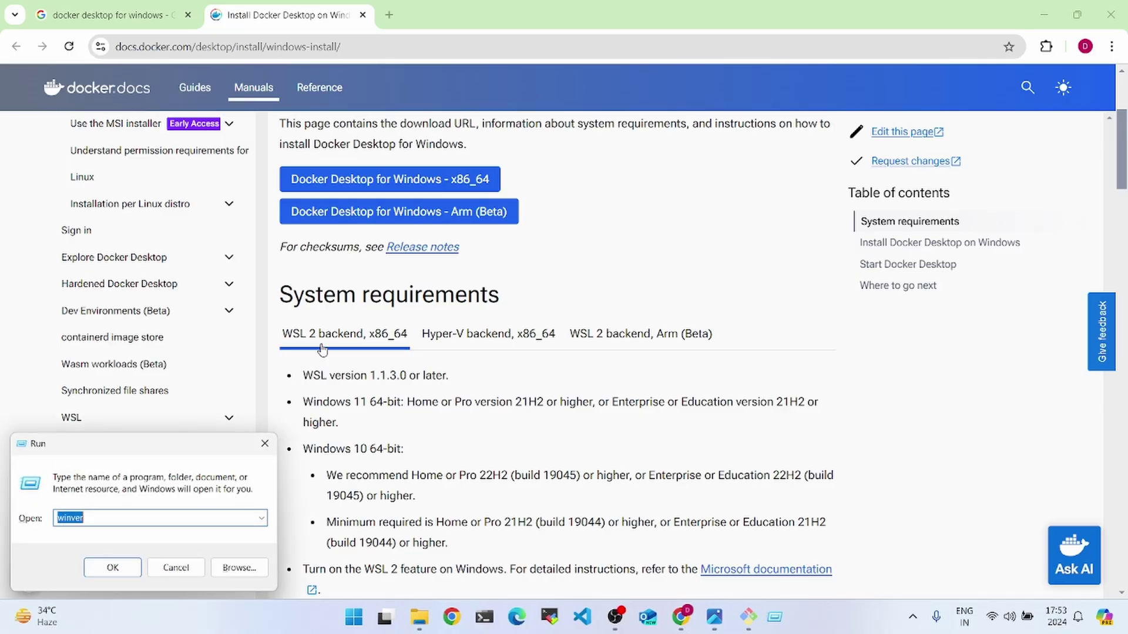
key("Return")
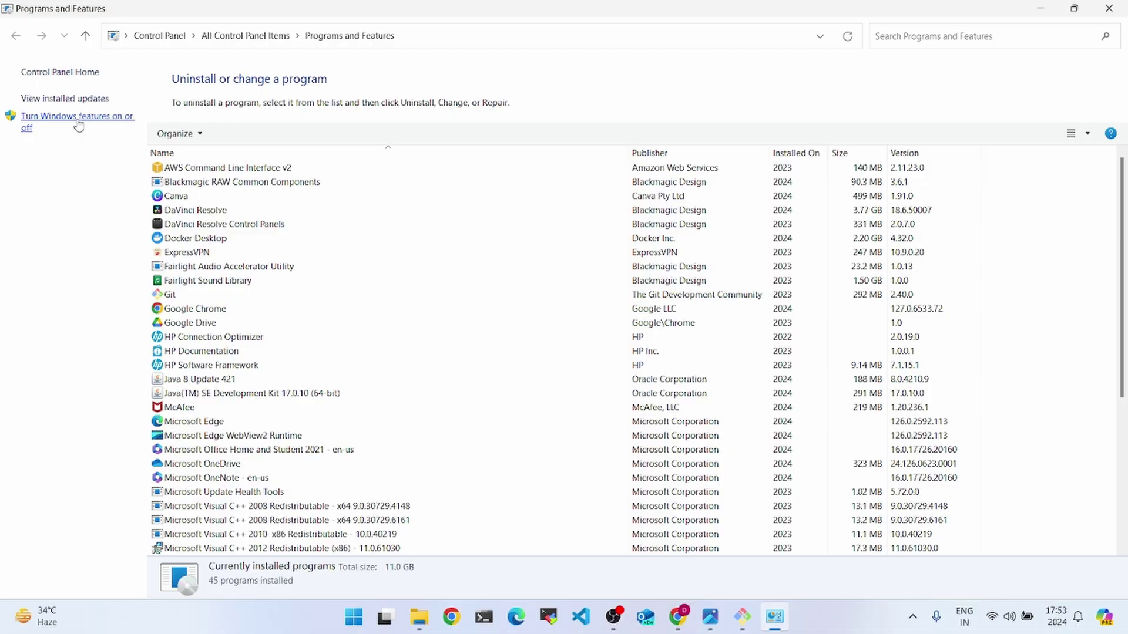
left_click(78, 121)
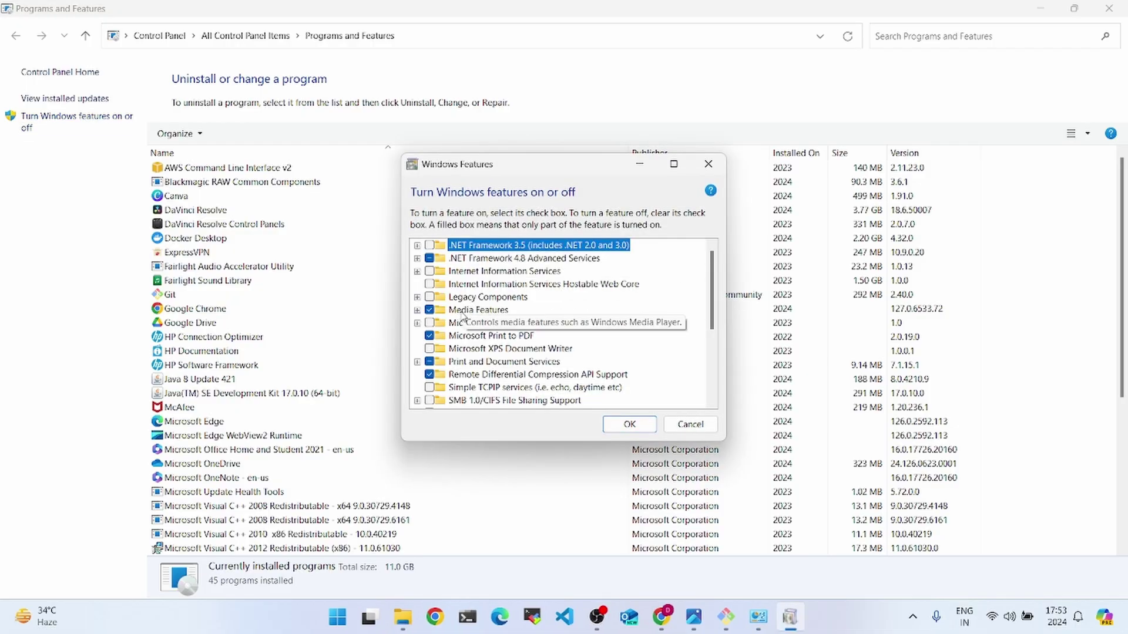
scroll(462, 316, "down", 4)
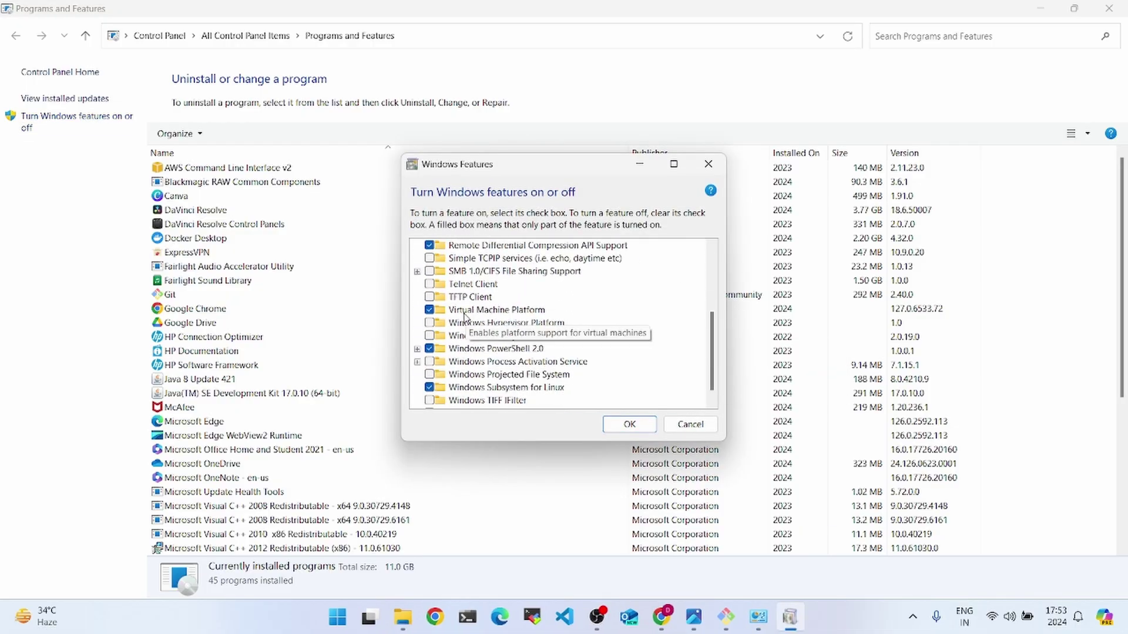
scroll(540, 317, "down", 1)
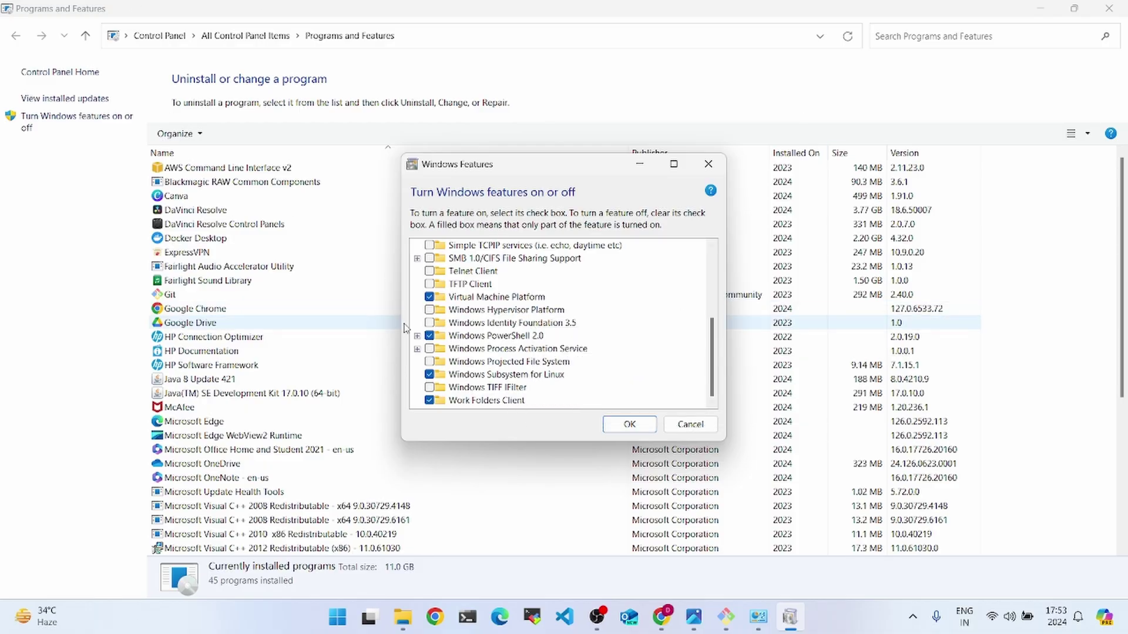
left_click(429, 375)
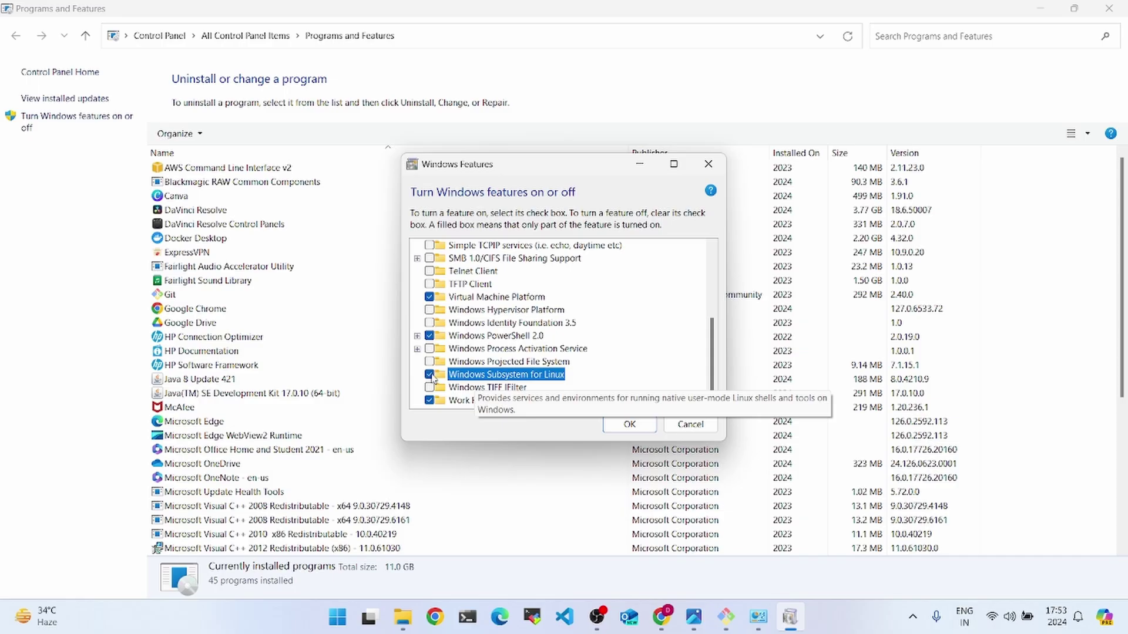
left_click(690, 424)
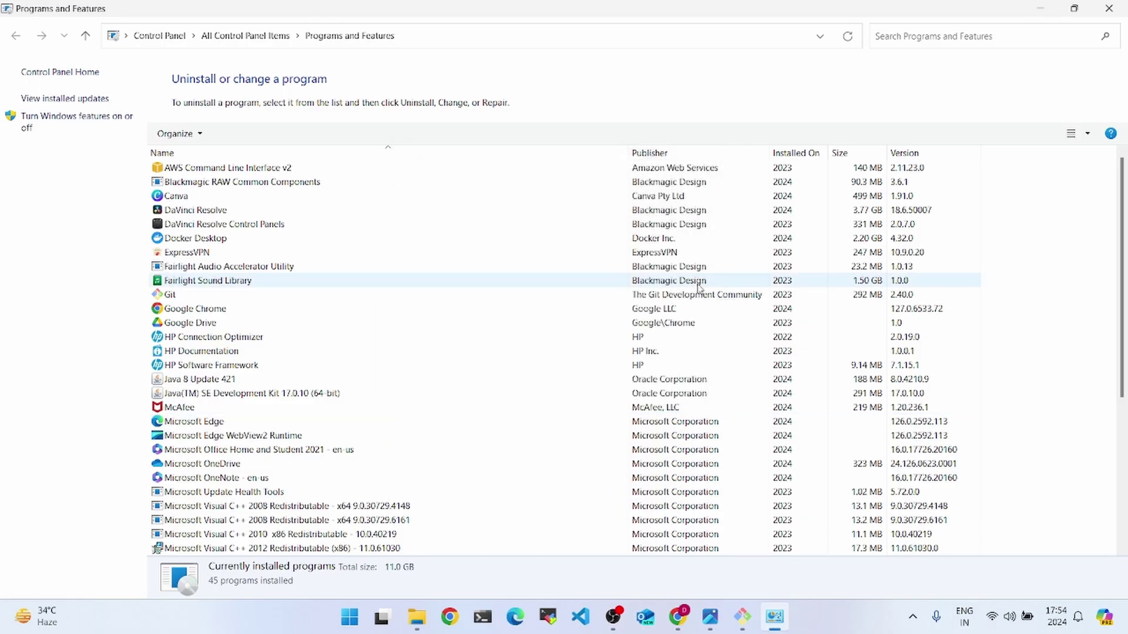
- Switch to the open Git Bash terminal and close it
left_click(745, 617)
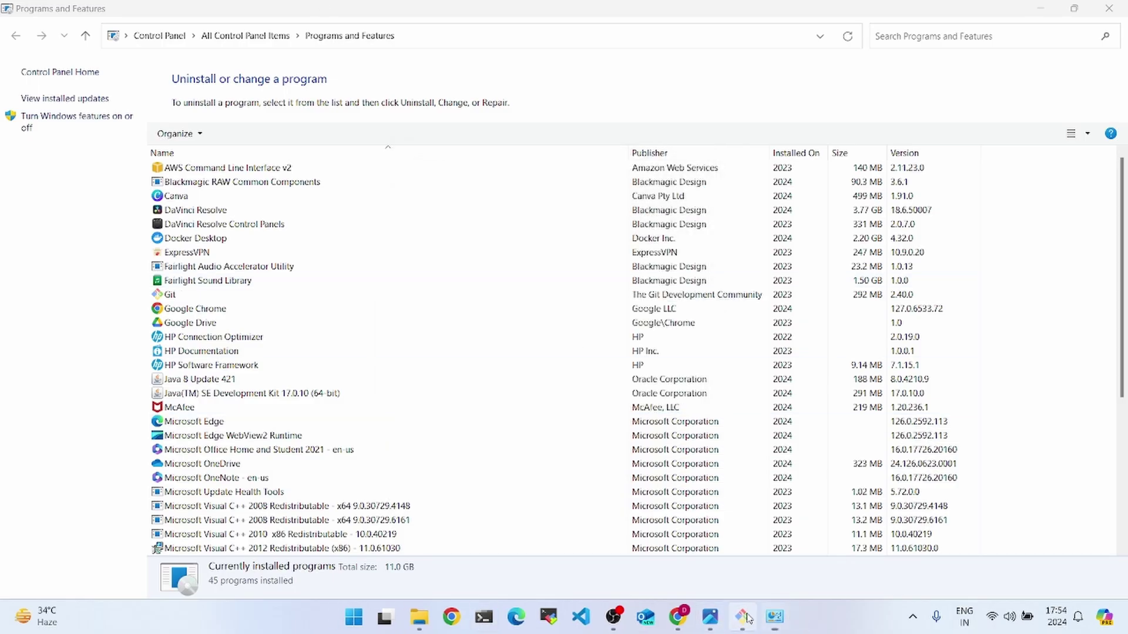
right_click(746, 616)
left_click(744, 622)
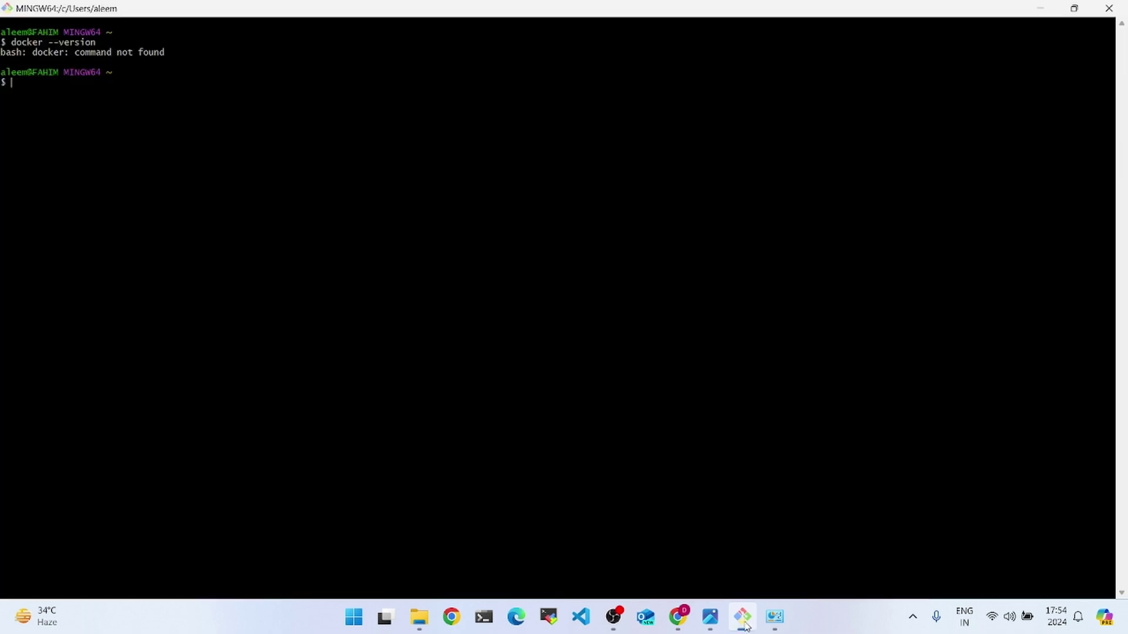
left_click(1109, 9)
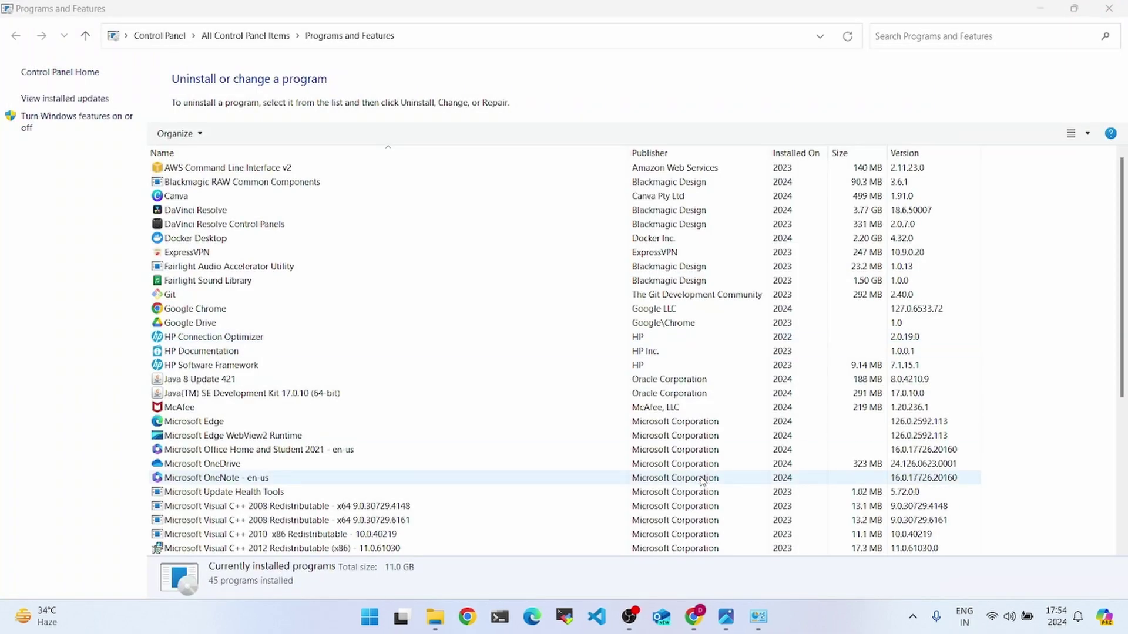
- Open a new Git Bash terminal and run docker --version to check the Docker installation
key("super")
type("git")
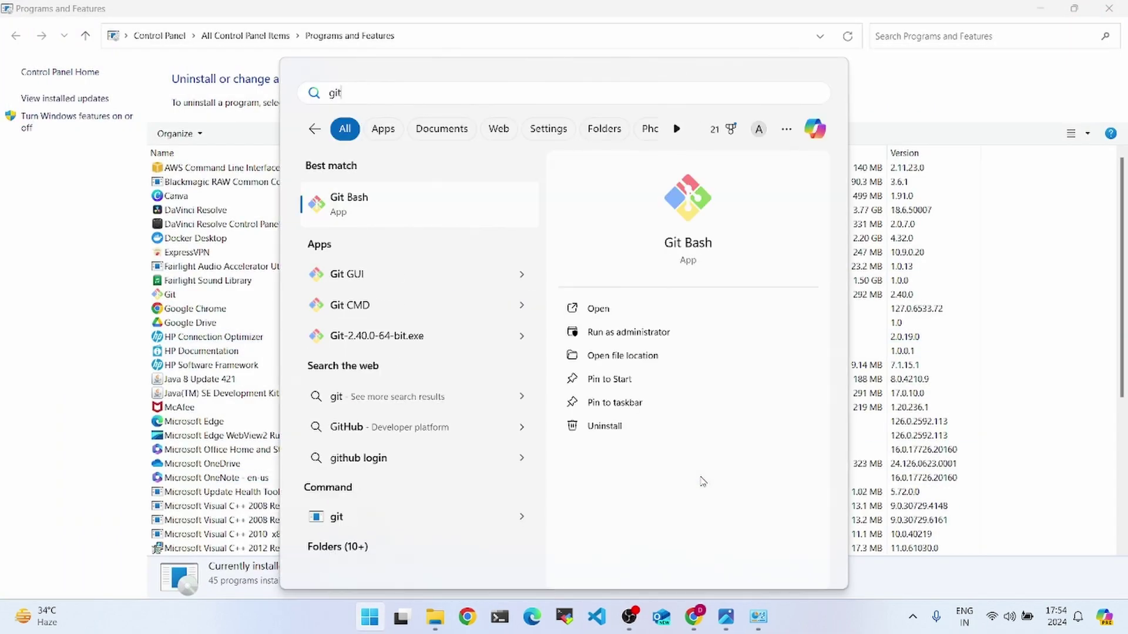
left_click(336, 207)
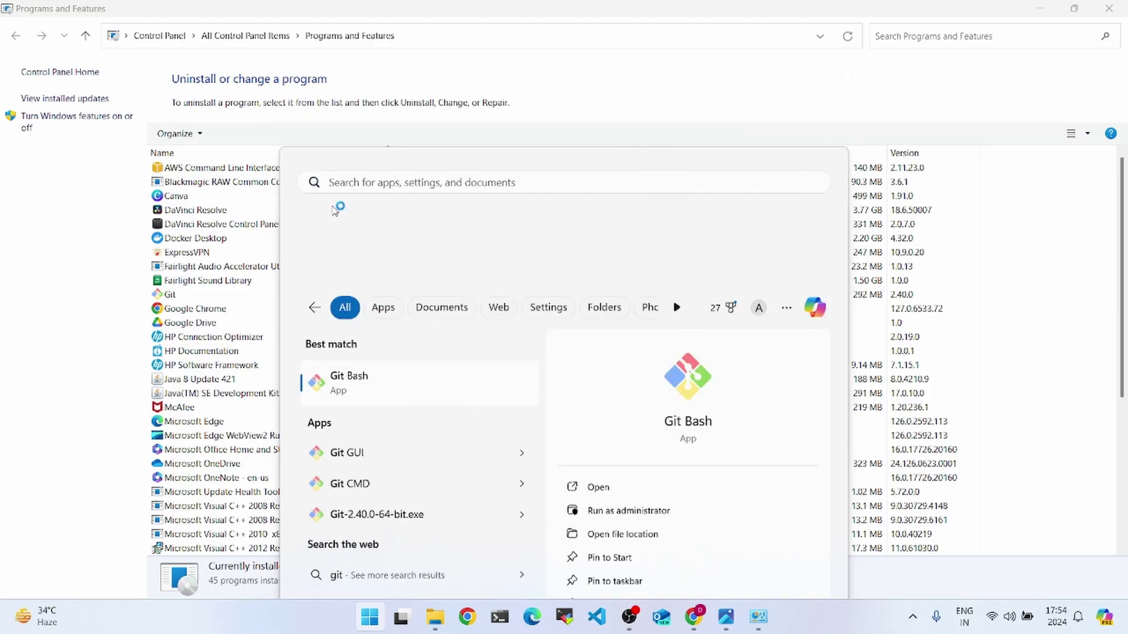
left_click(465, 86)
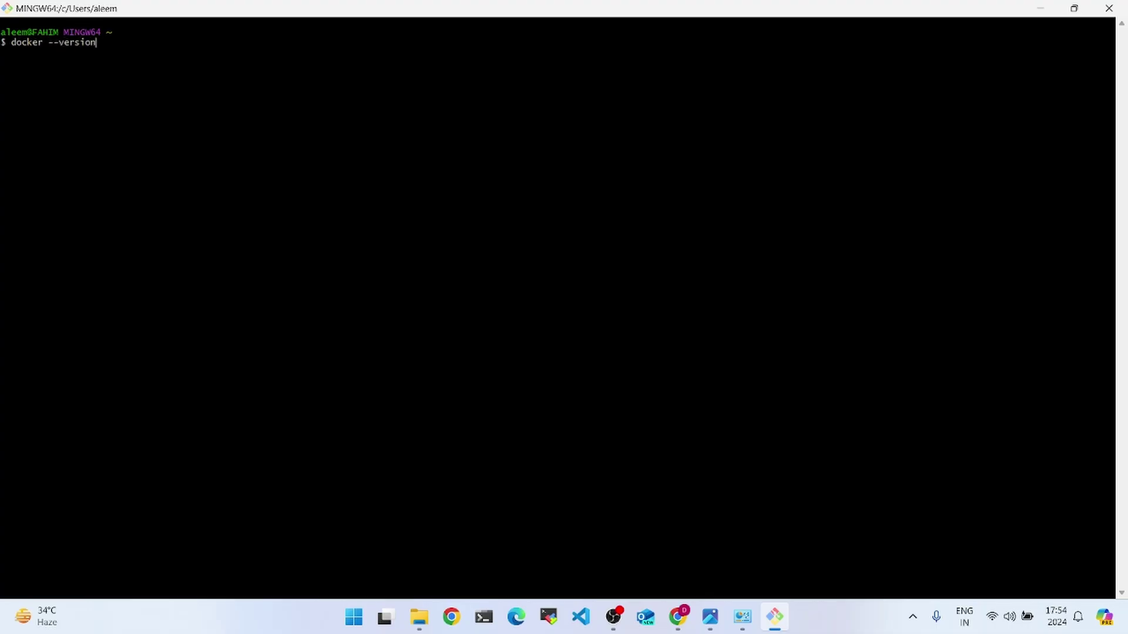
key("Return")
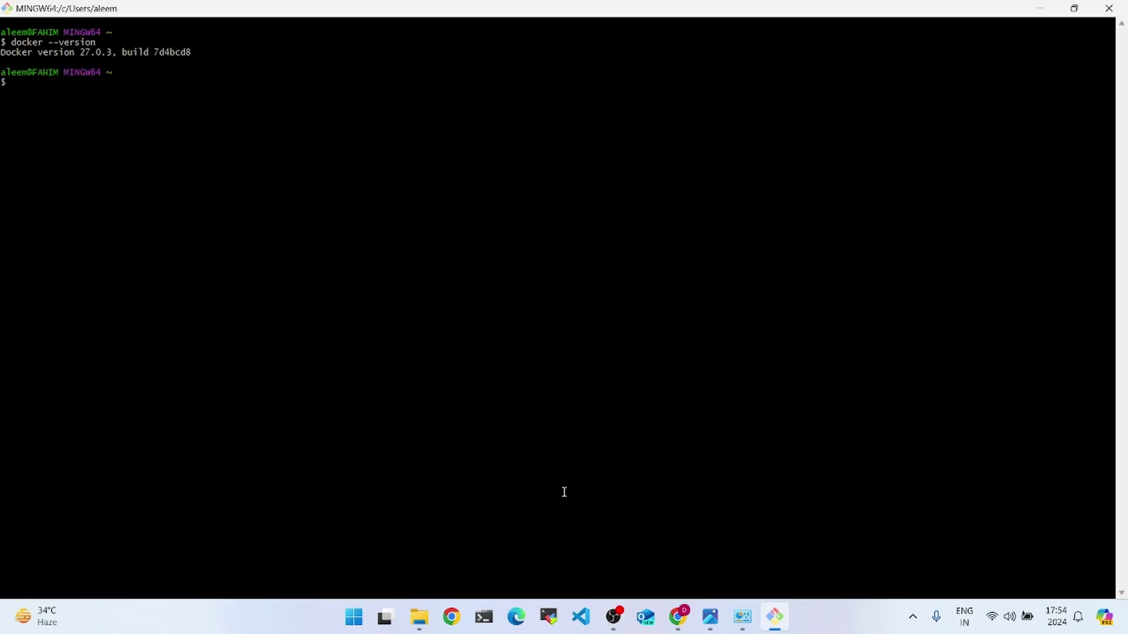
- Launch Docker Desktop and accept the Docker Subscription Service Agreement
key("super")
type("d")
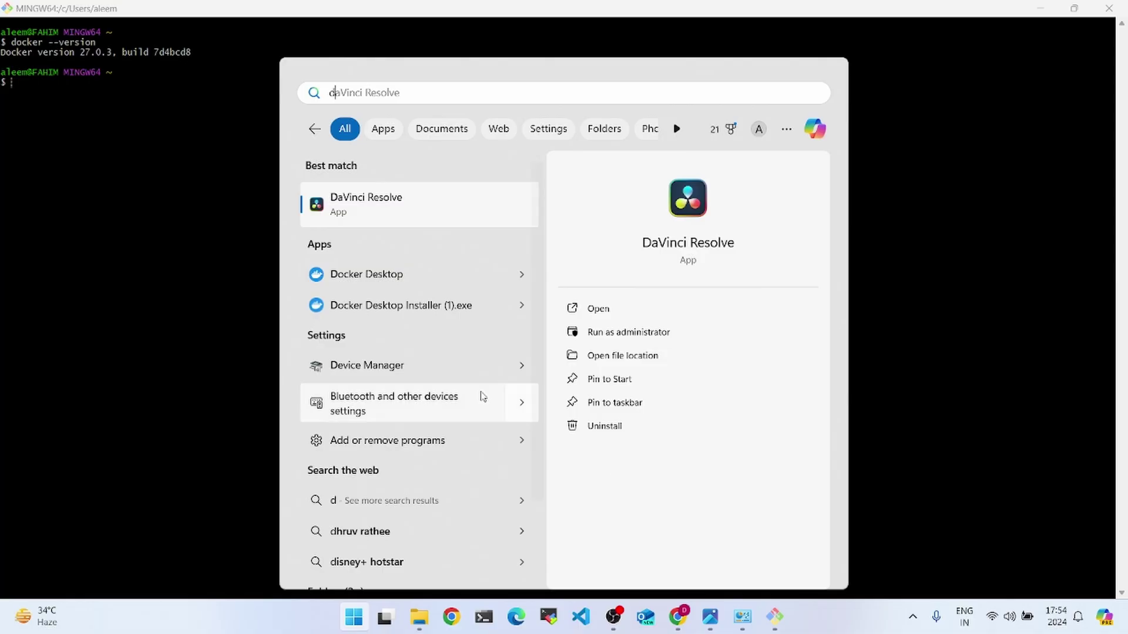
left_click(371, 280)
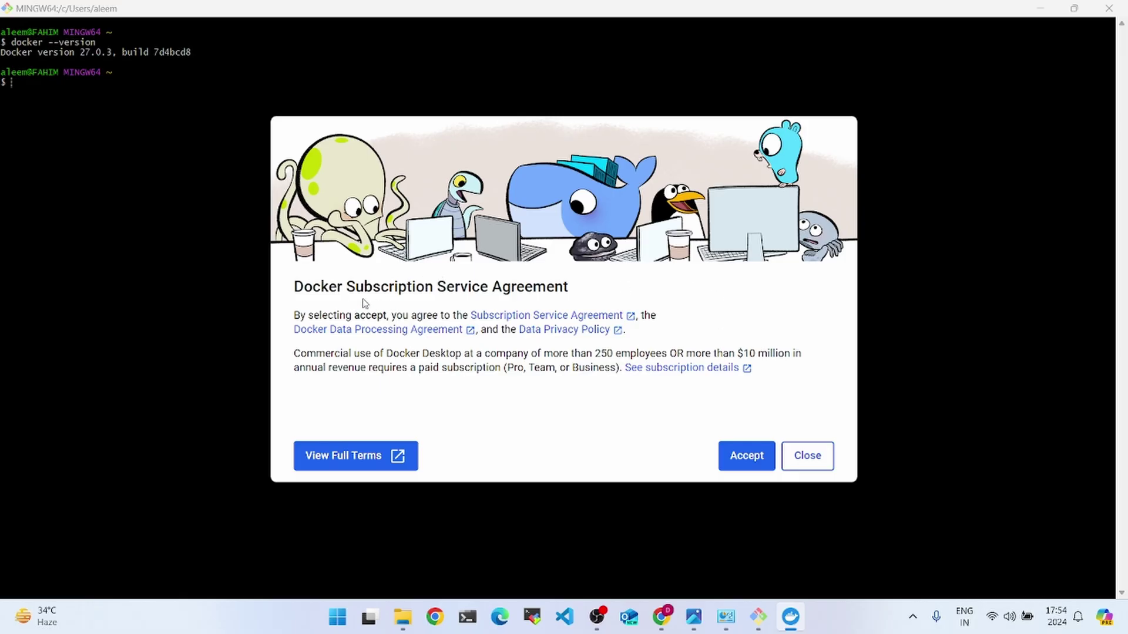
left_click(733, 460)
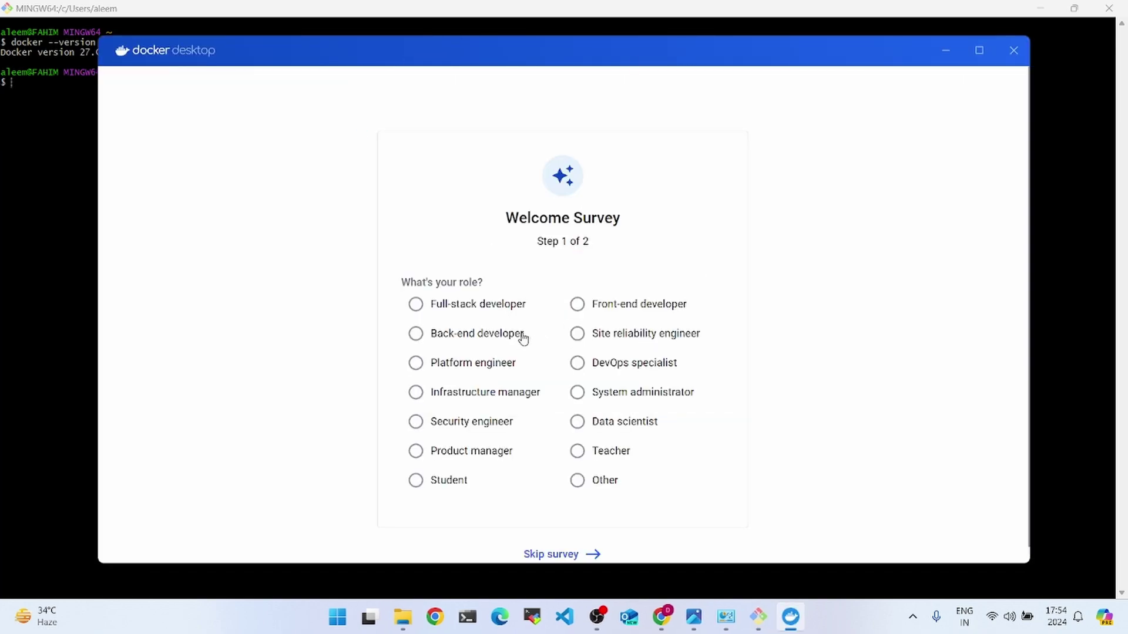
- Complete the welcome survey with role DevOps specialist and the uses Learning or teaching, Testing applications, Debugging images, Local development, Deploying applications and Inspect images
scroll(523, 339, "down", 1)
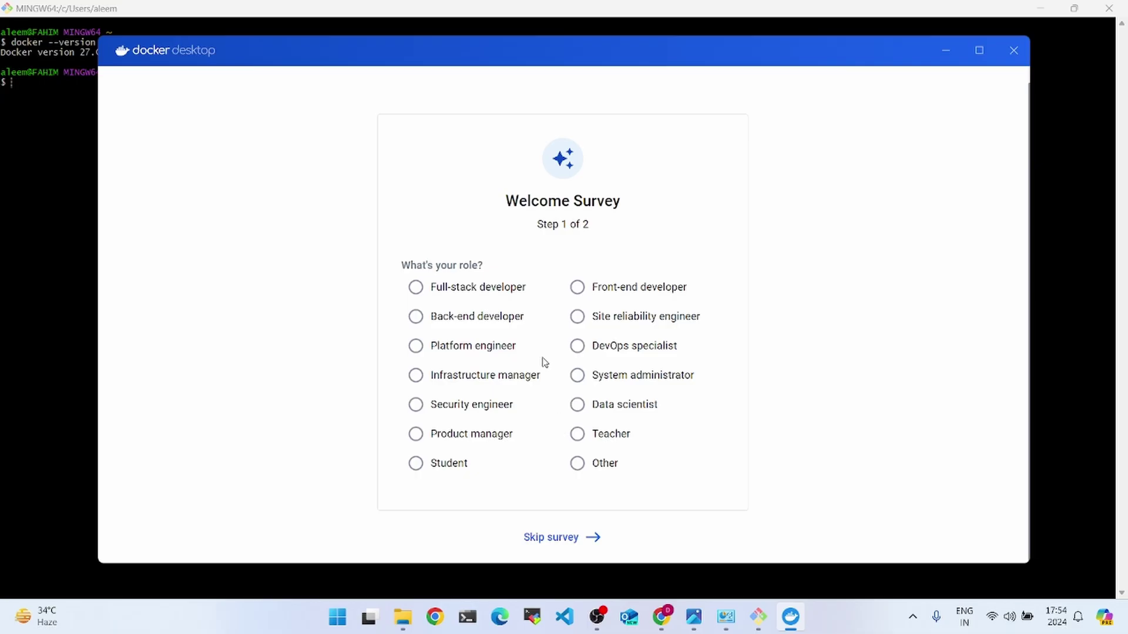
left_click(600, 351)
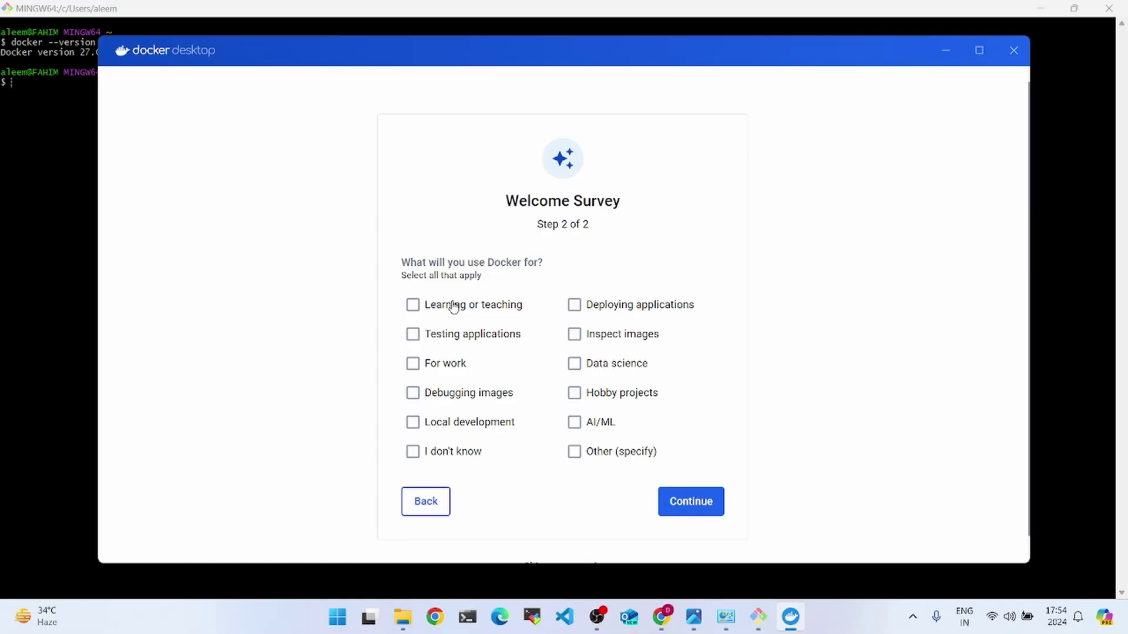
left_click(415, 306)
left_click(413, 336)
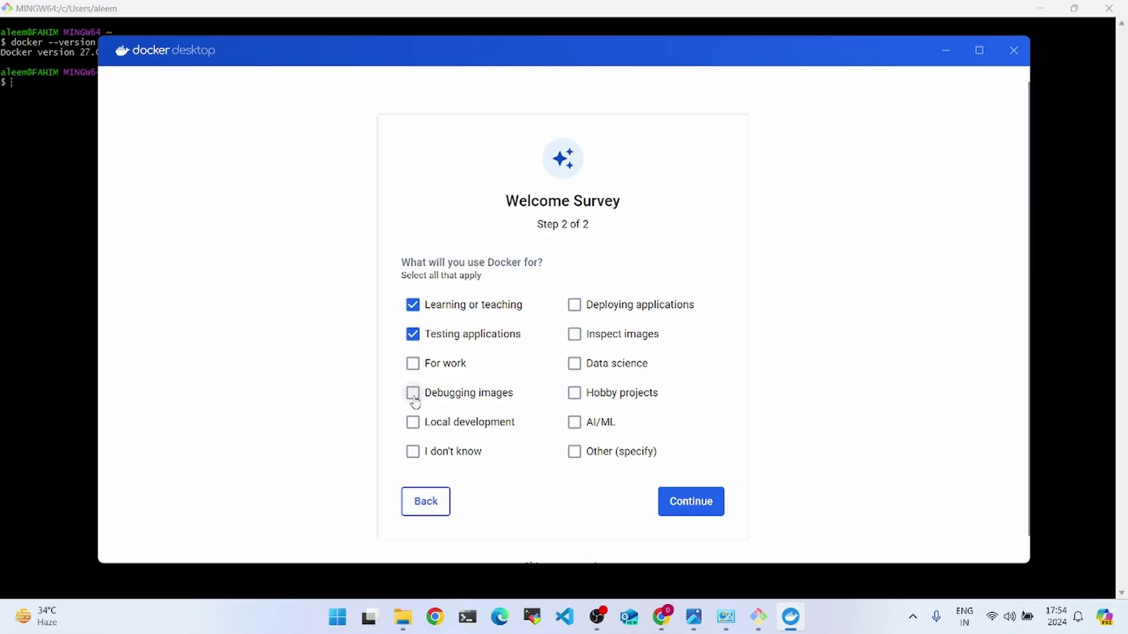
left_click(411, 393)
left_click(414, 424)
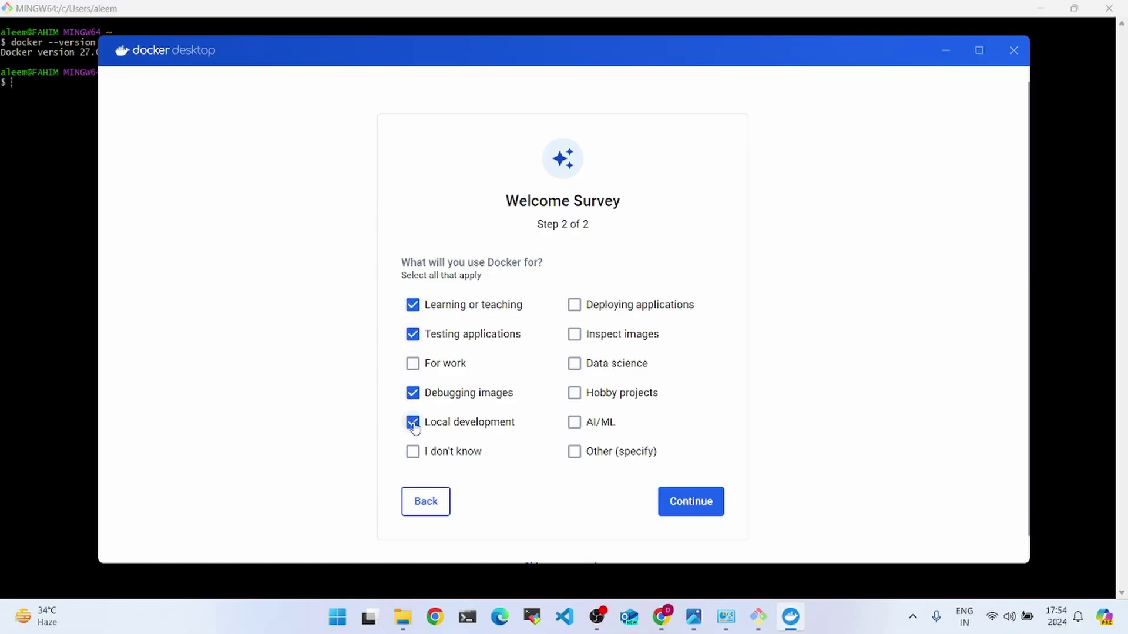
left_click(576, 307)
left_click(575, 334)
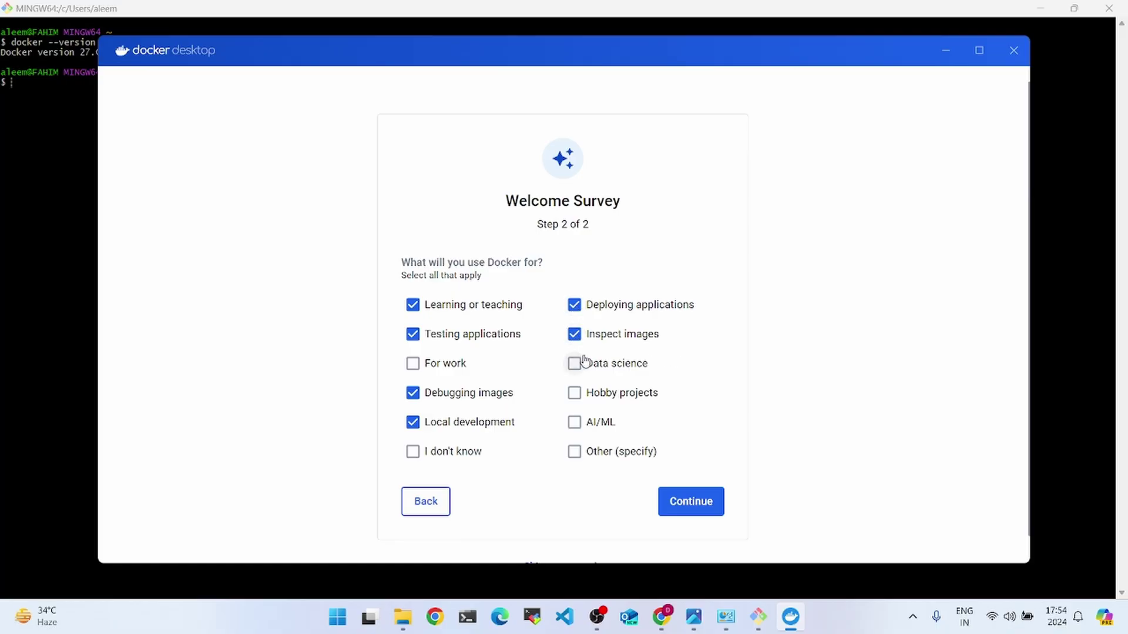
left_click(689, 502)
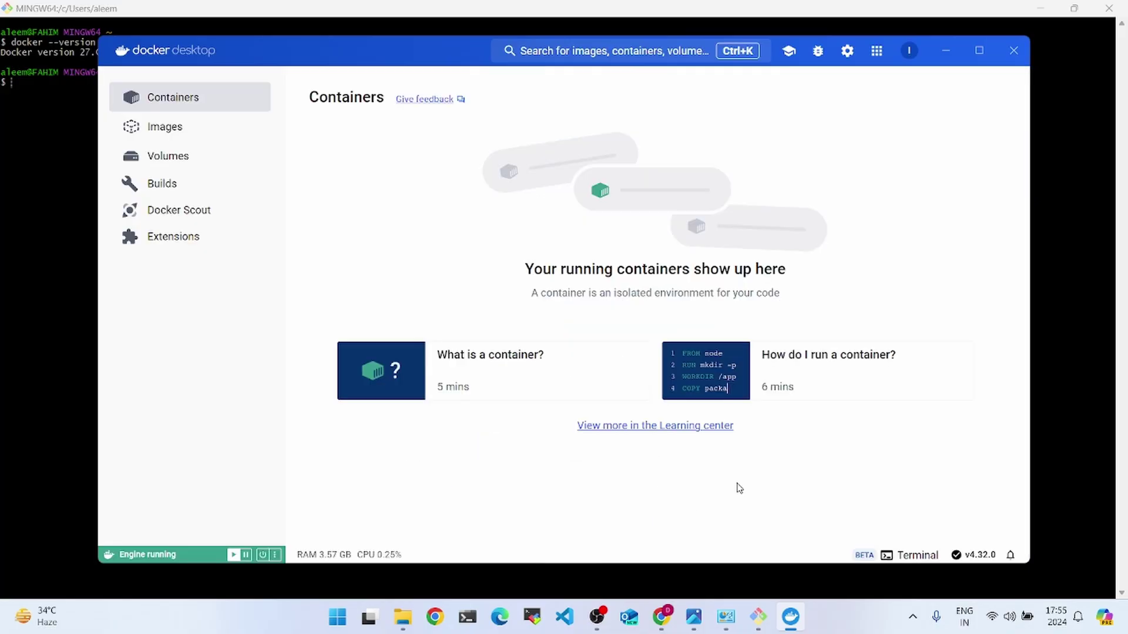
- Maximize the Docker Desktop window and look through its Images and Volumes sections
left_click(979, 50)
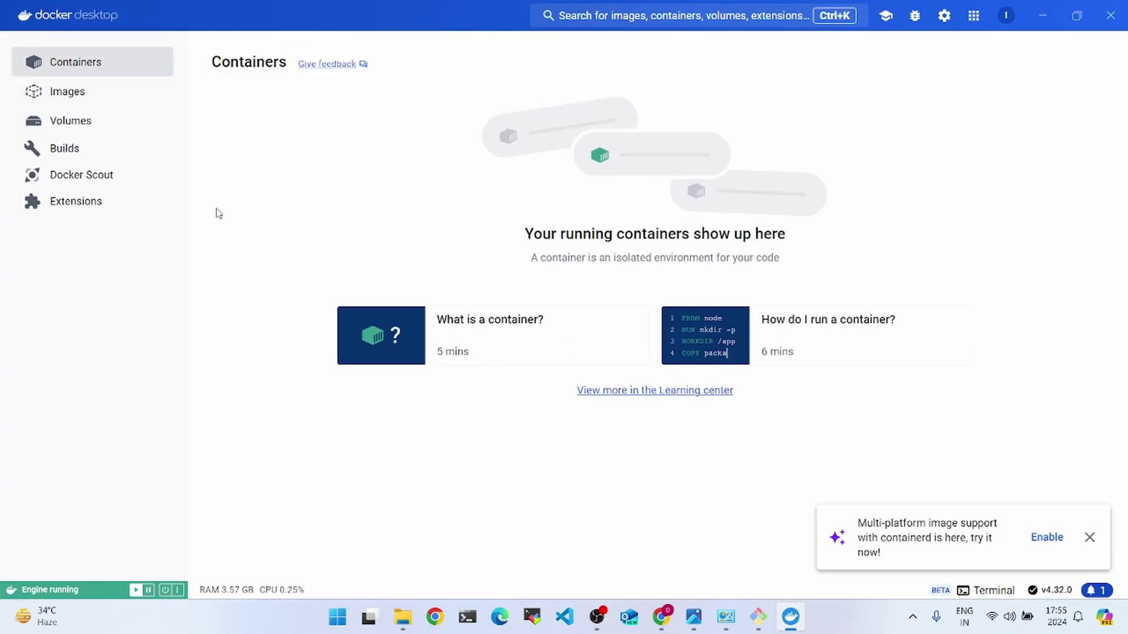
left_click(73, 93)
left_click(97, 121)
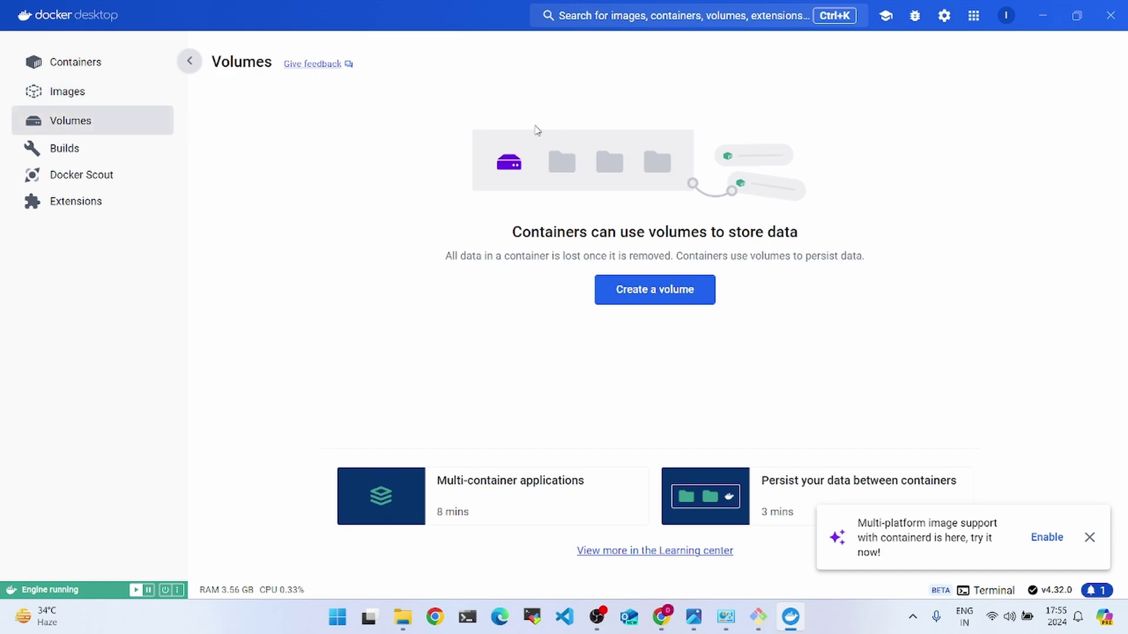